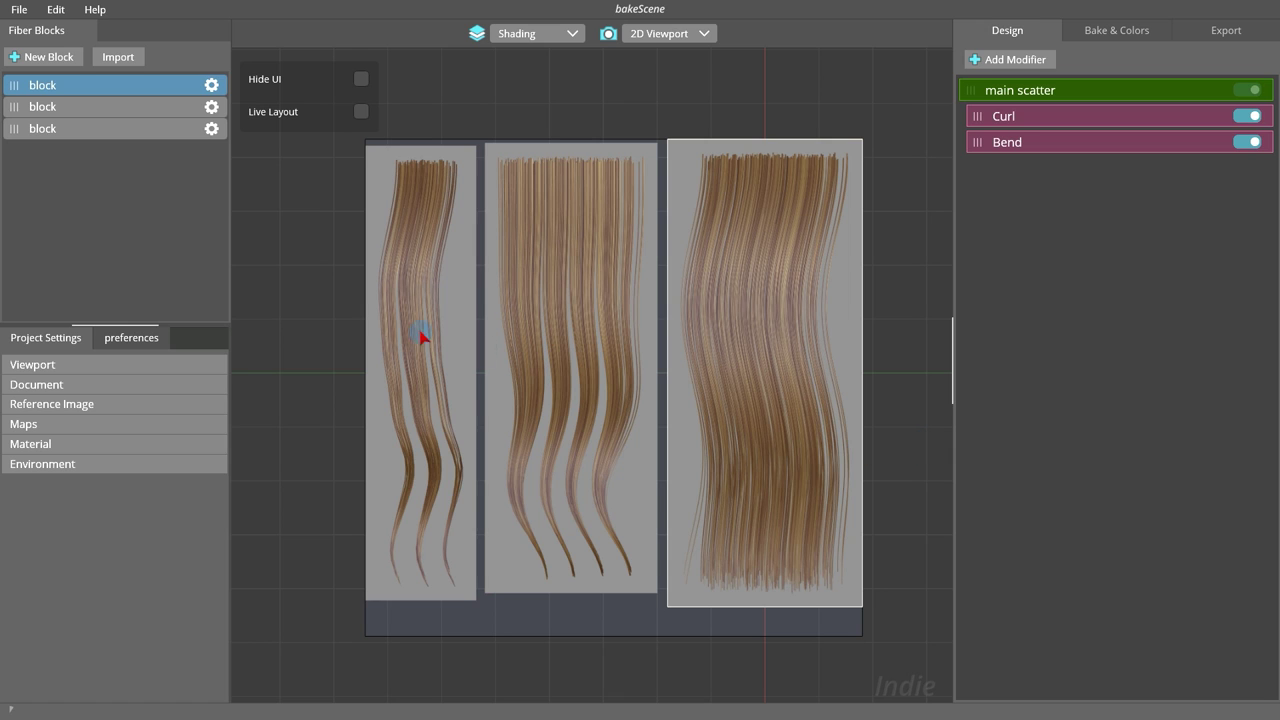
Step: Name the three entries in the Fiber Blocks list Block 1, Block 2 and Block 3
double_click(50, 87)
text(Block 1)
double_click(48, 108)
text(Block 2)
double_click(50, 129)
text(Block 3)
click(360, 288)
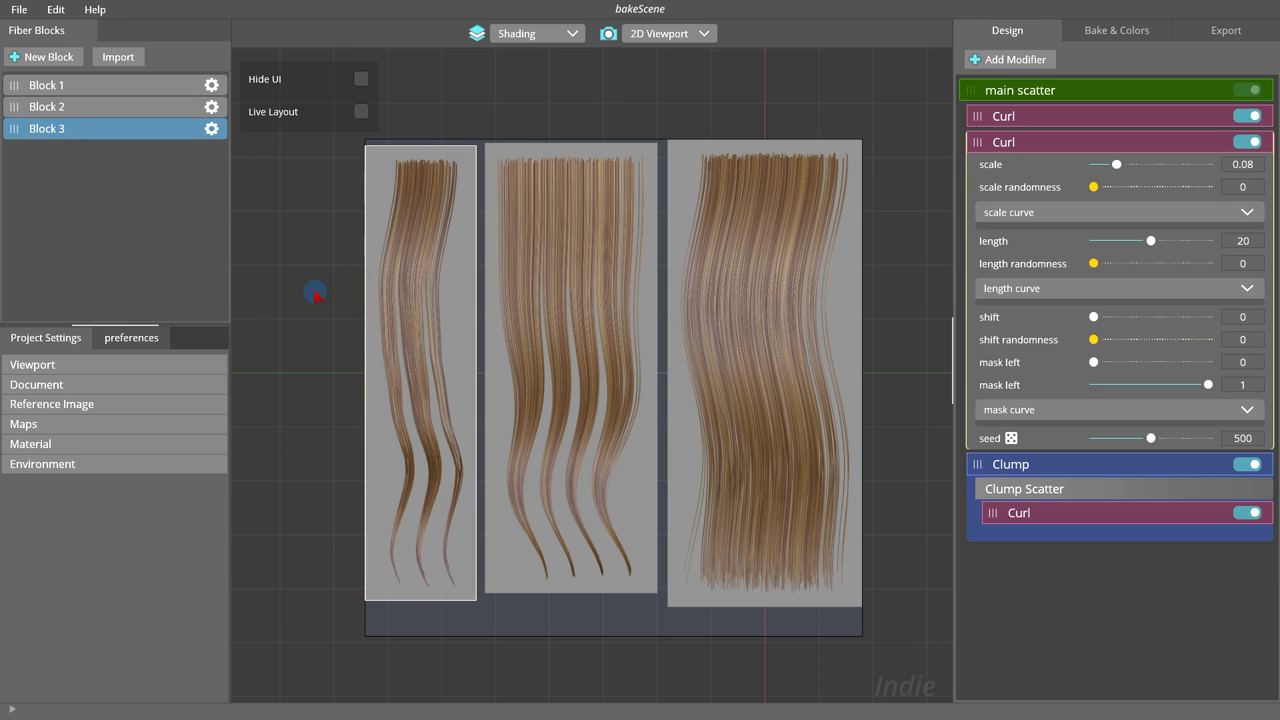
click(648, 418)
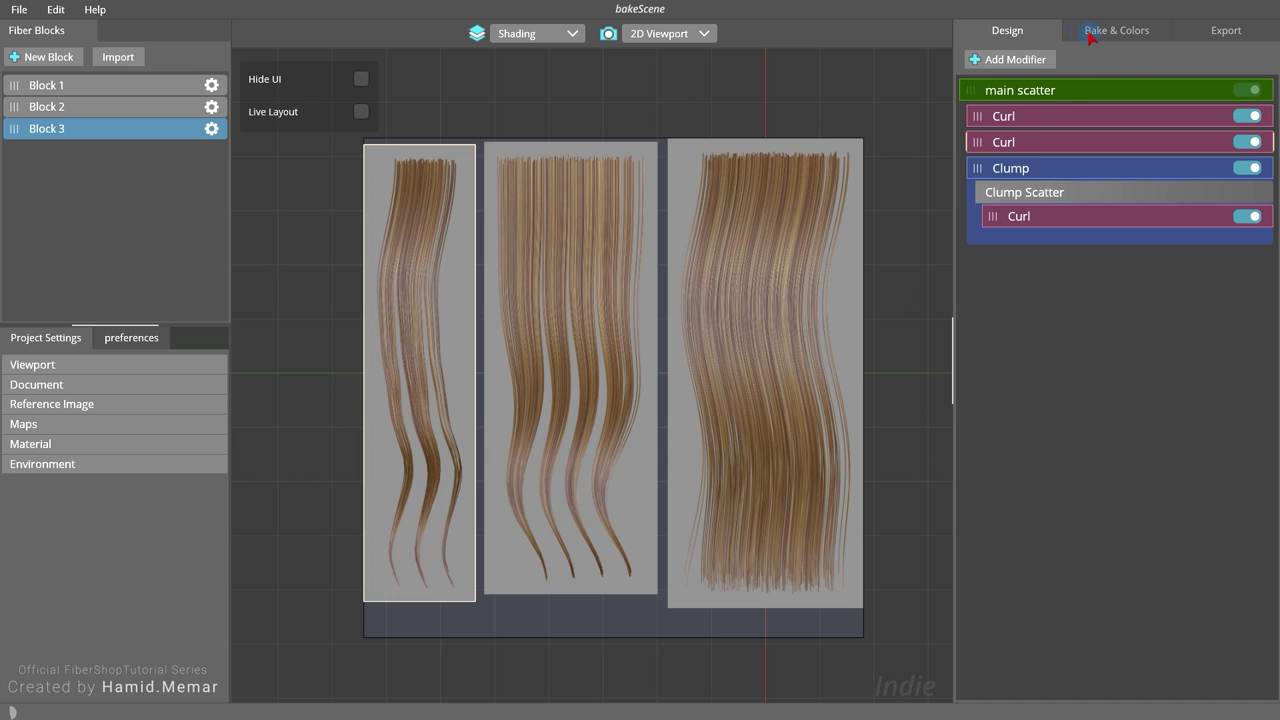
Step: On Bake & Colors, set bake resolution to 1024 and confirm Rebake Maps
click(1122, 32)
click(1175, 304)
click(1165, 358)
click(1056, 302)
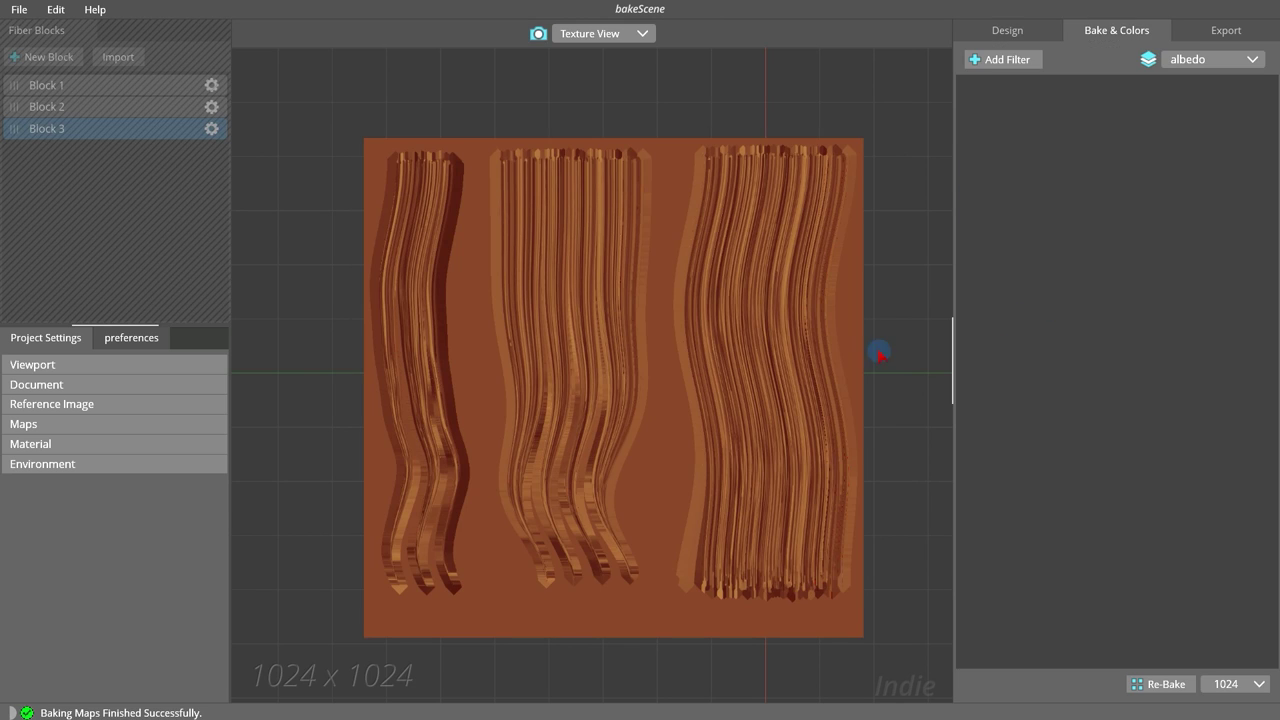
click(1236, 693)
click(1226, 618)
click(1247, 686)
click(1229, 636)
click(1160, 684)
click(611, 406)
Step: Preview the translucency and normal channels, then return the preview to albedo
scroll(659, 400, up, 2)
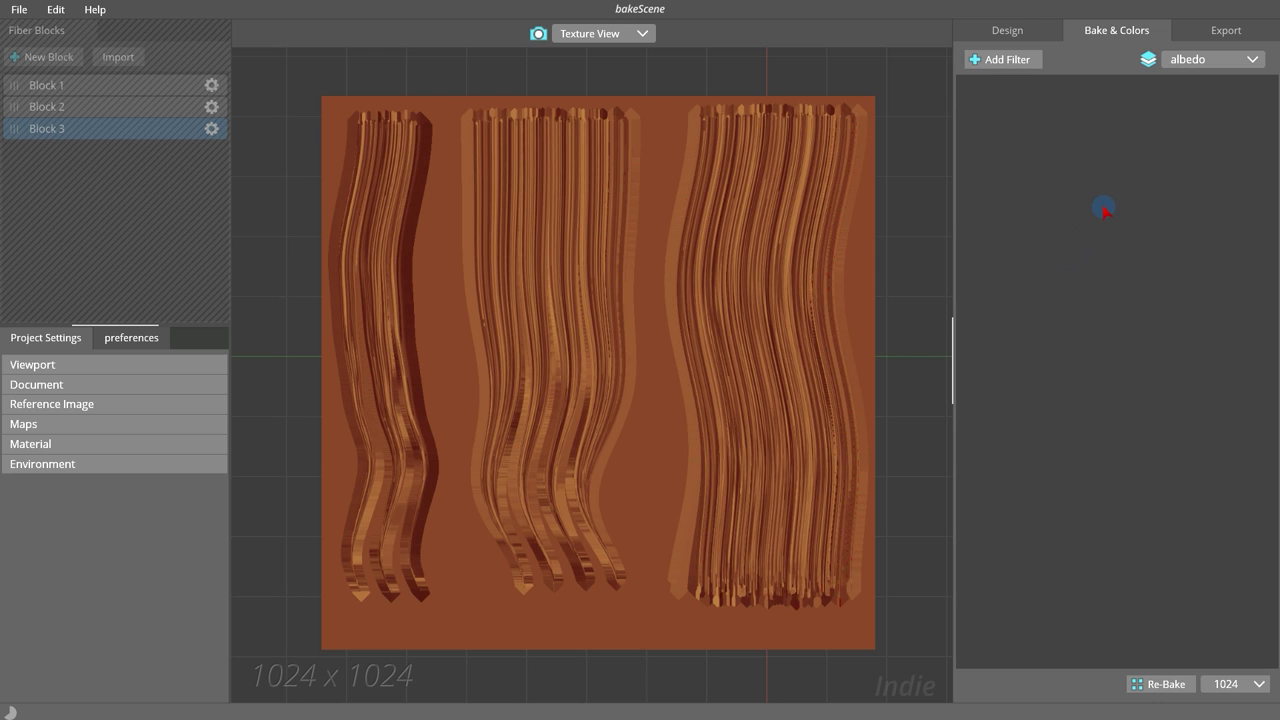
click(1214, 62)
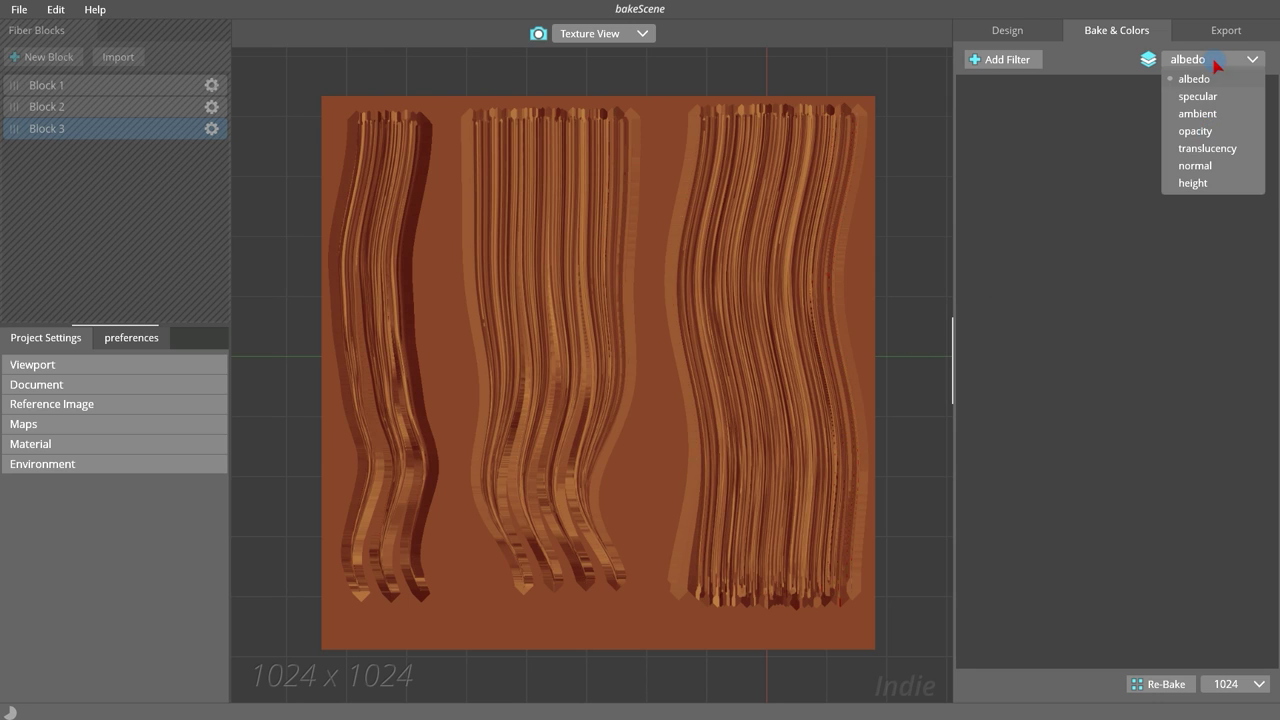
click(1195, 131)
click(1200, 60)
click(1207, 148)
click(1210, 60)
click(1200, 166)
click(1208, 60)
click(1200, 79)
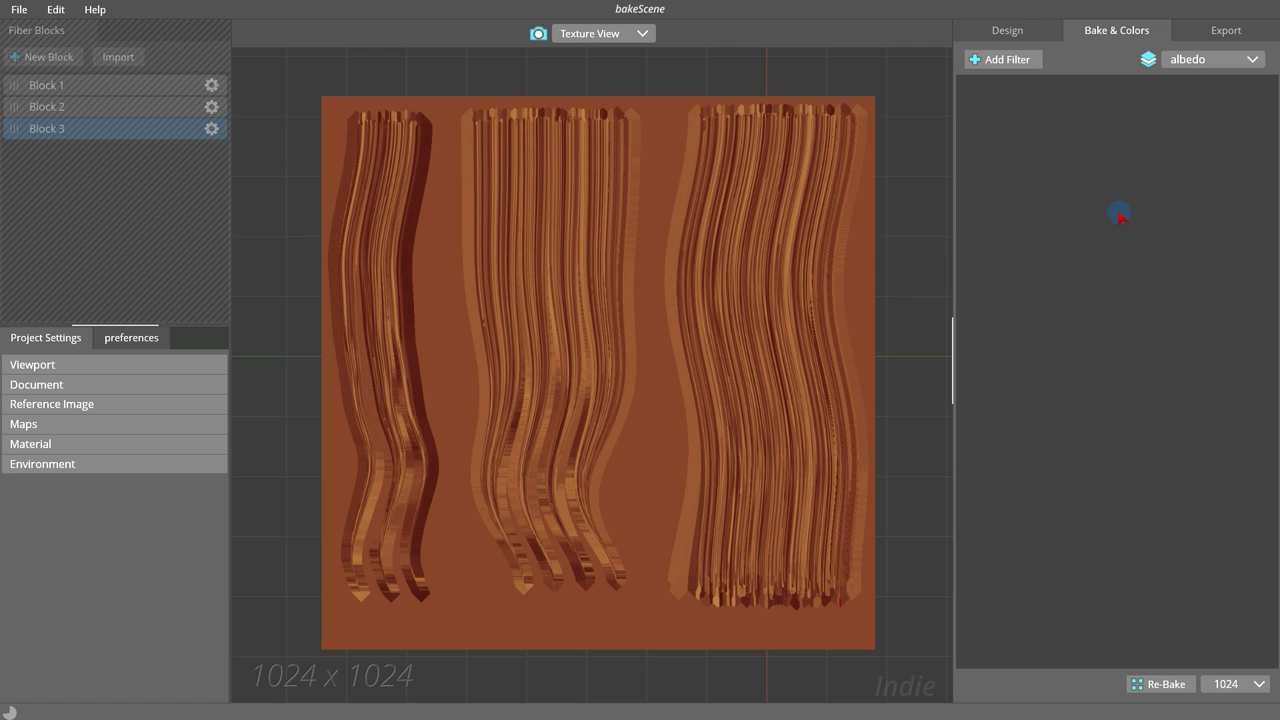
scroll(463, 389, up, 2)
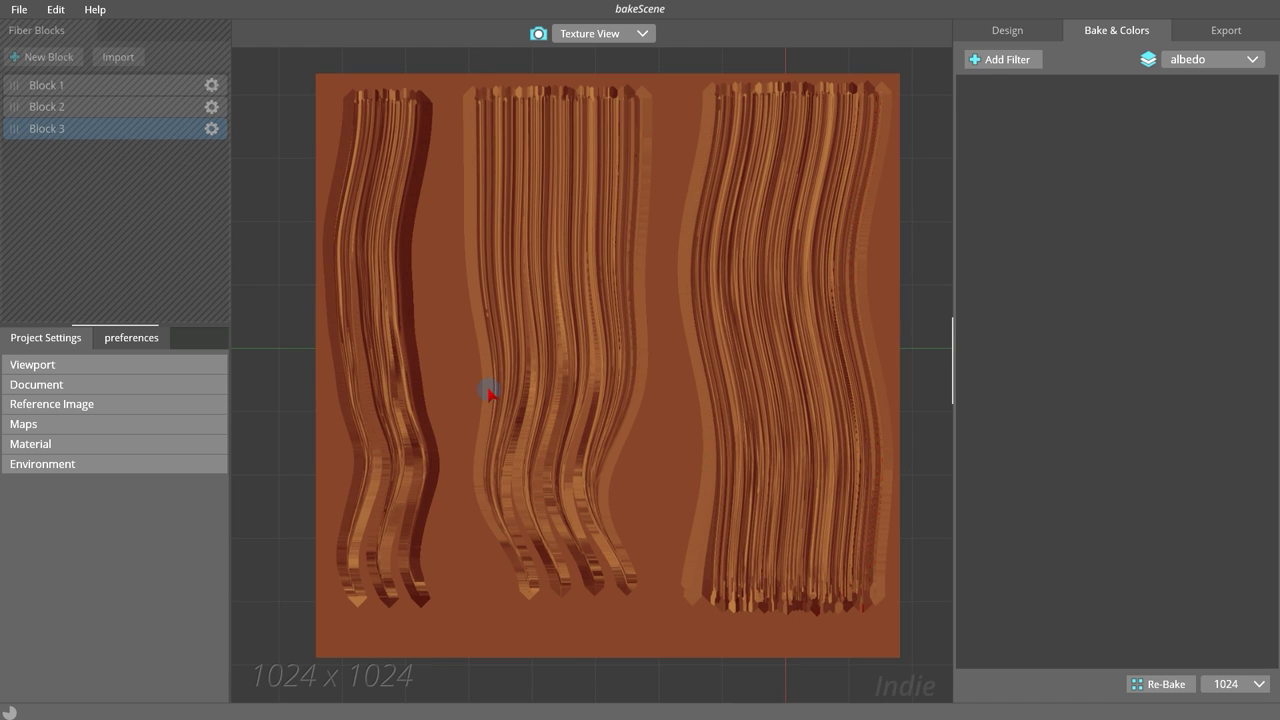
Step: In Material View, add a red Solid Color filter, then delete it
click(538, 36)
mouse_move(545, 160)
mouse_down()
mouse_move(580, 323)
mouse_move(374, 323)
mouse_move(489, 349)
mouse_move(538, 297)
mouse_up()
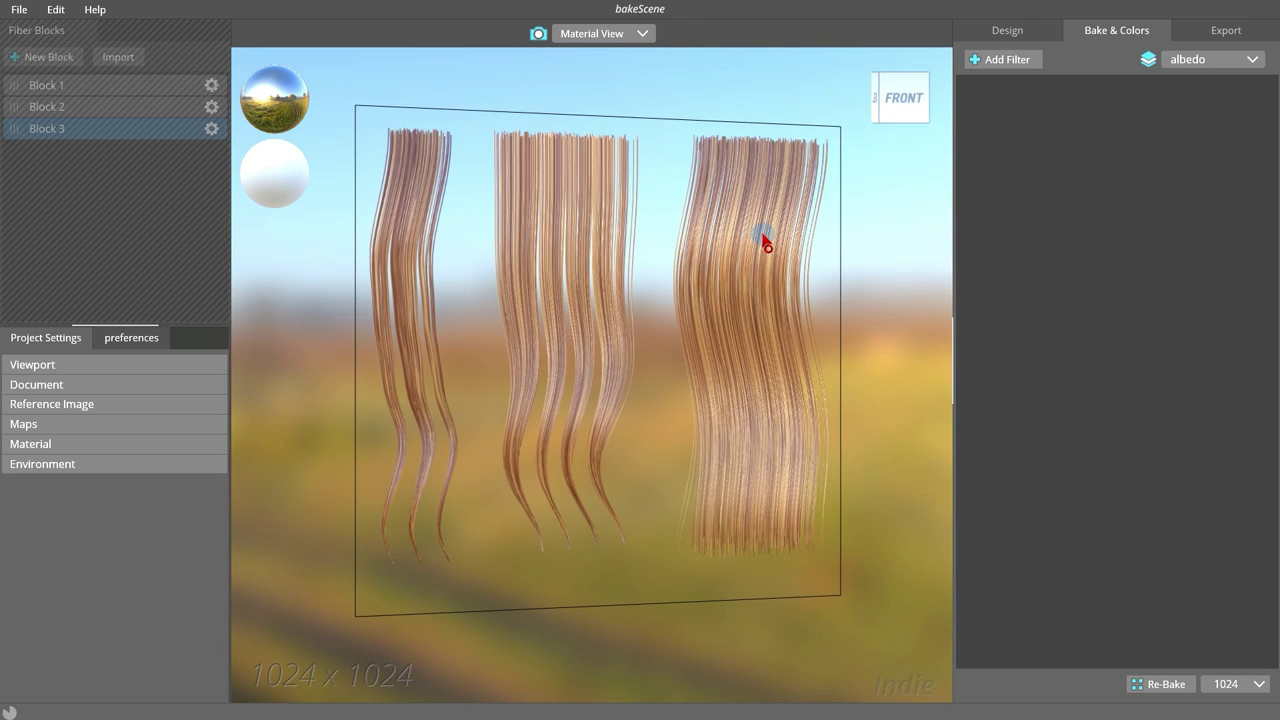
click(1010, 59)
click(1016, 368)
right_click(1155, 597)
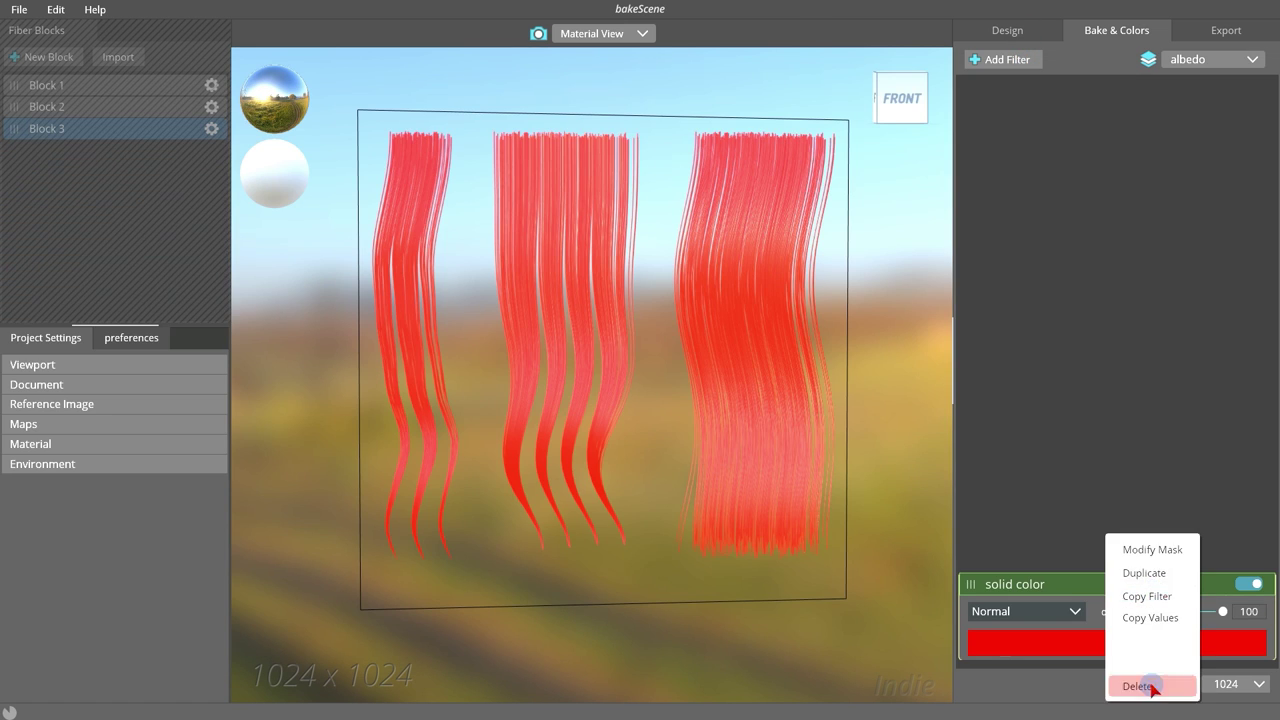
click(1148, 686)
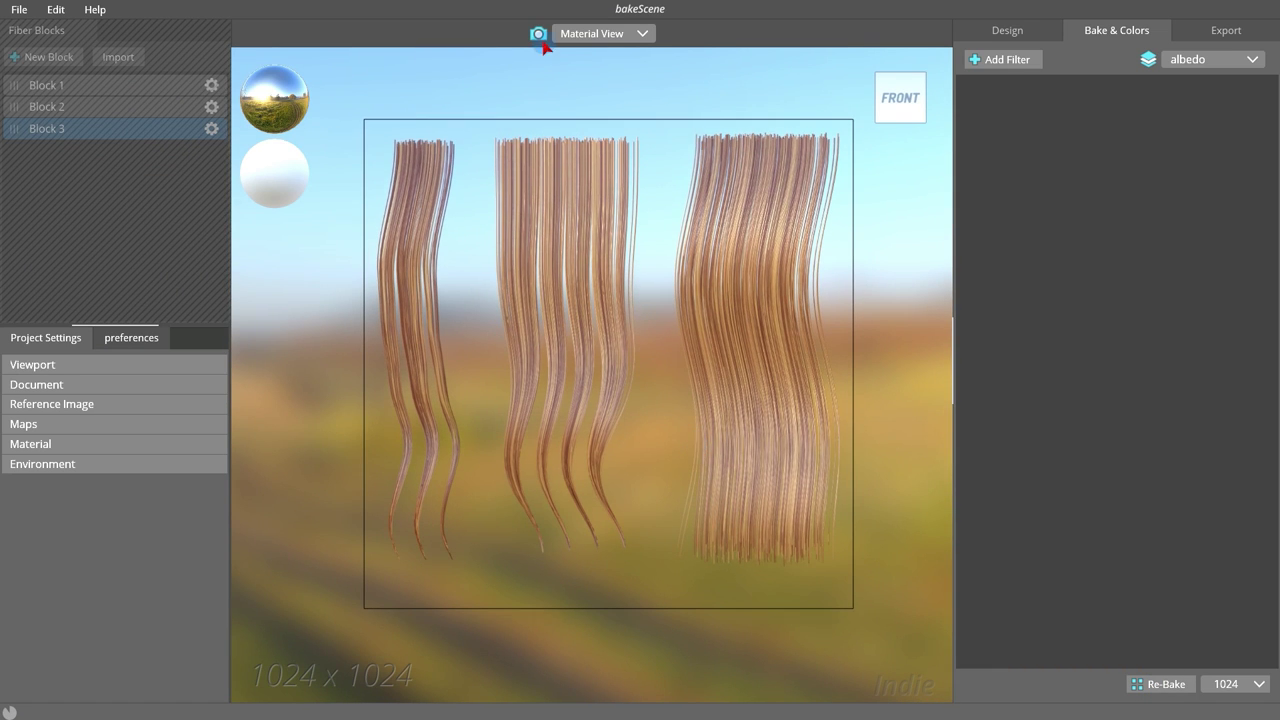
click(540, 36)
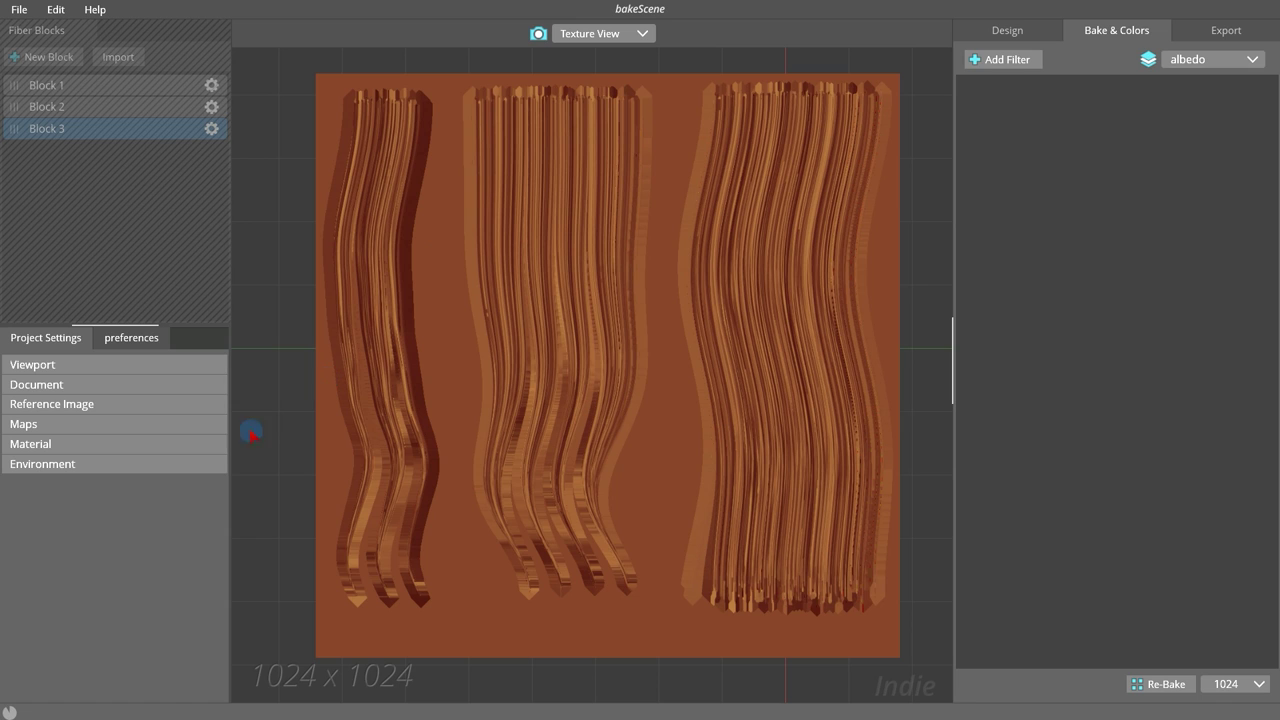
Step: Open the Hair-Card Material settings and drag the normal map scale down toward 0
click(204, 450)
scroll(125, 477, down, 1)
click(141, 437)
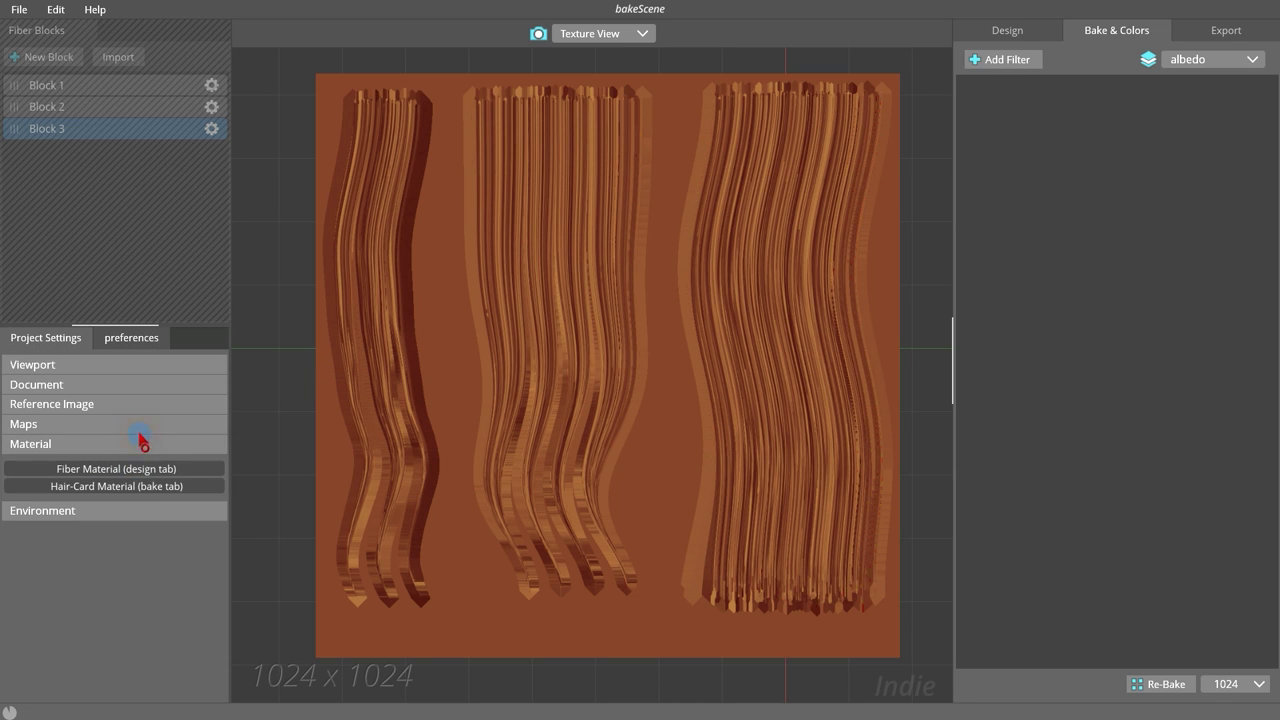
click(141, 487)
drag(143, 325, 143, 201)
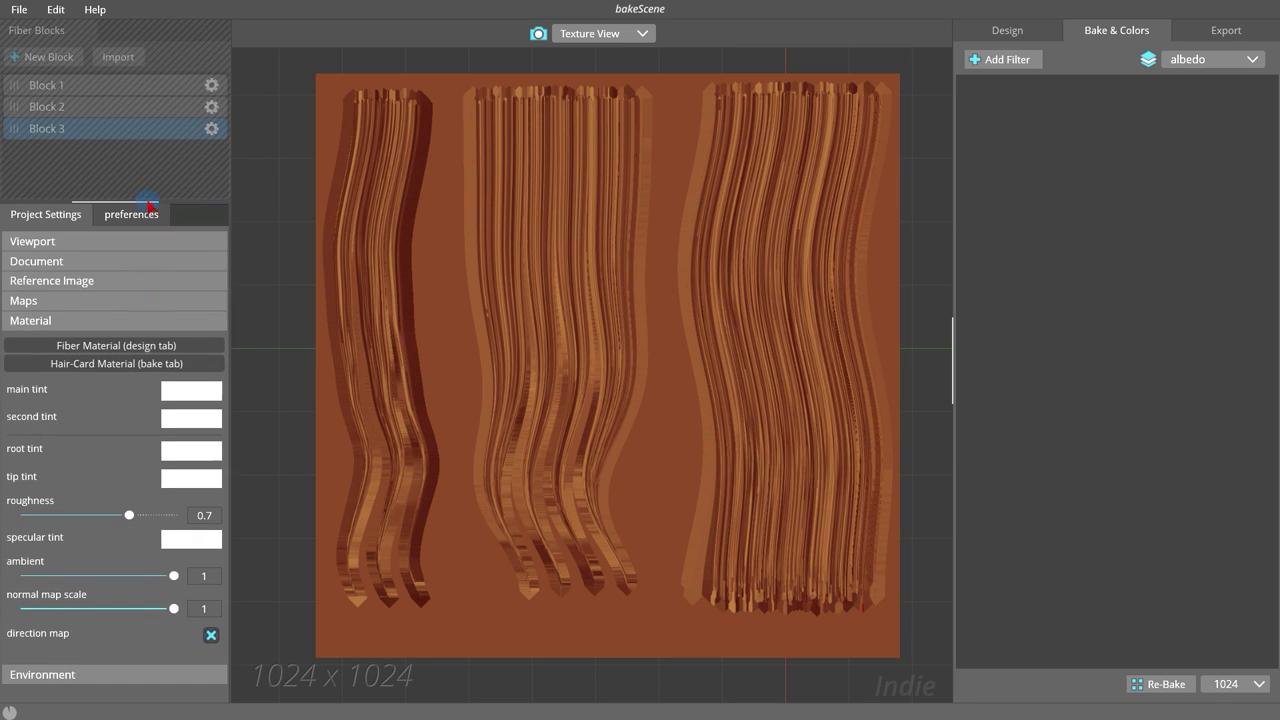
click(539, 34)
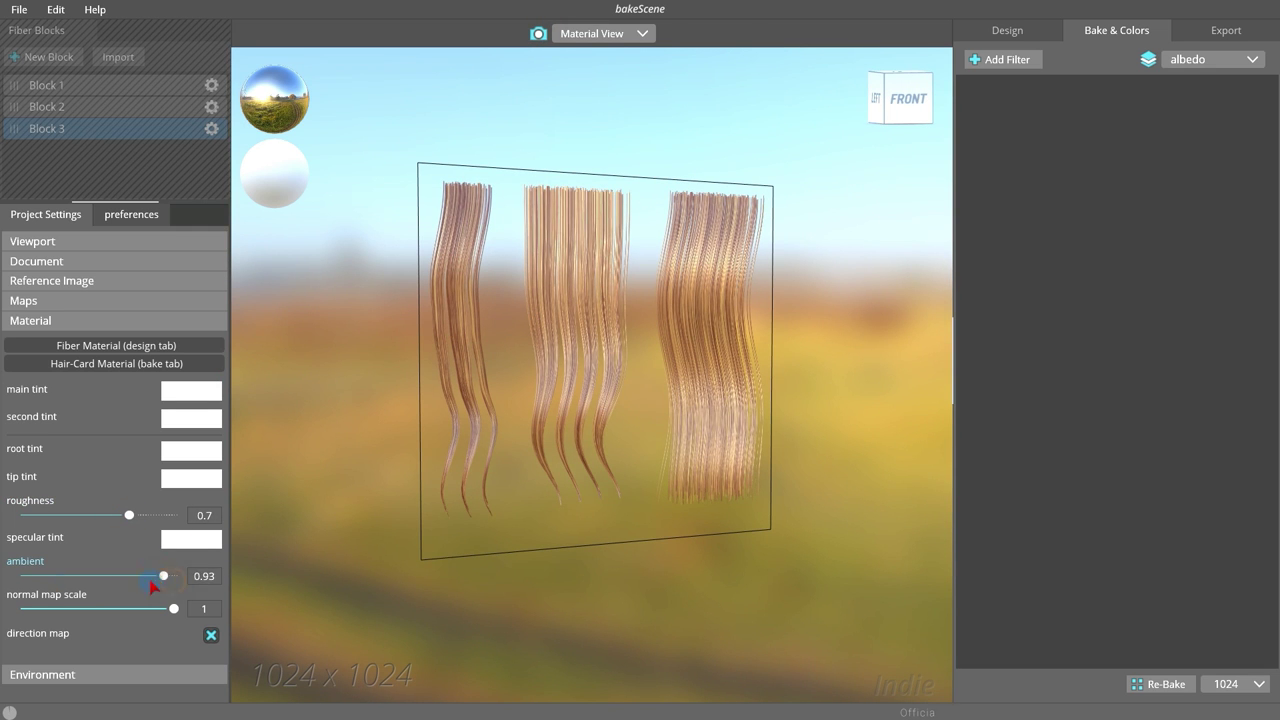
drag(176, 608, 105, 608)
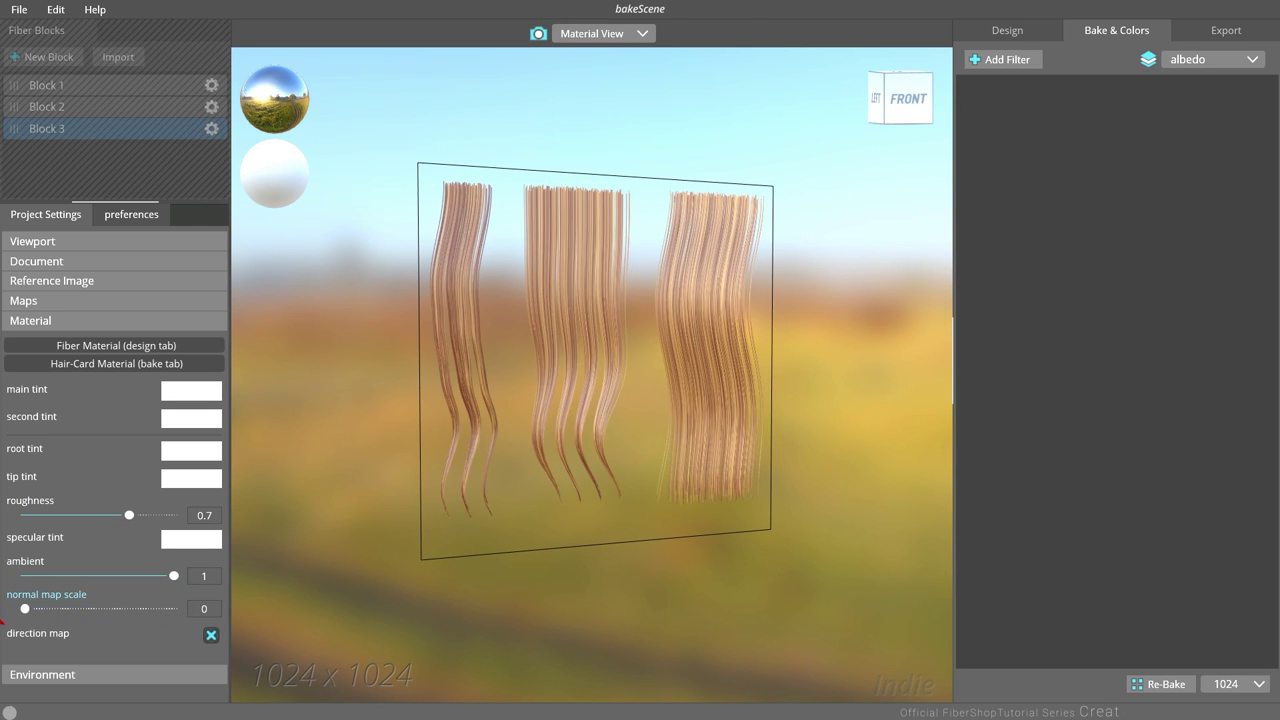
Step: Try a red main tint, revert it to white, and open the second tint picker
click(190, 395)
click(657, 291)
click(197, 423)
click(640, 320)
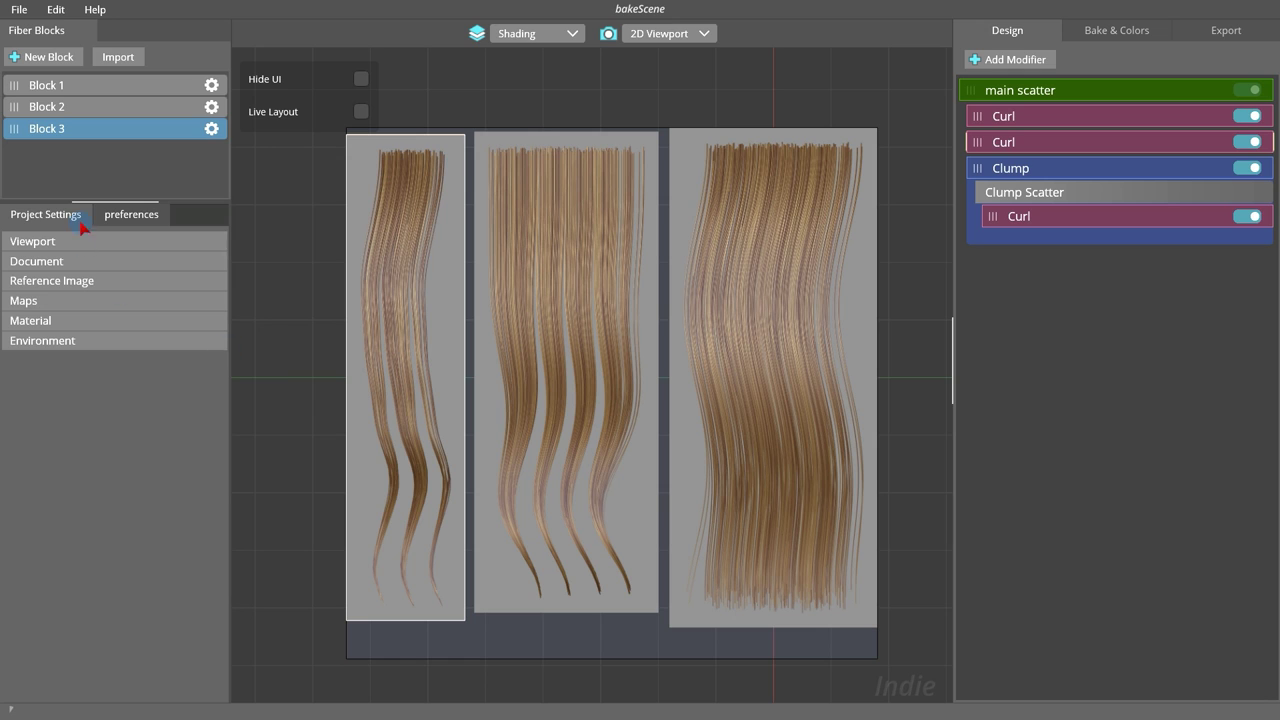
Step: Expand Maps > General, disable edge padding, and rebake the maps
click(62, 302)
click(254, 311)
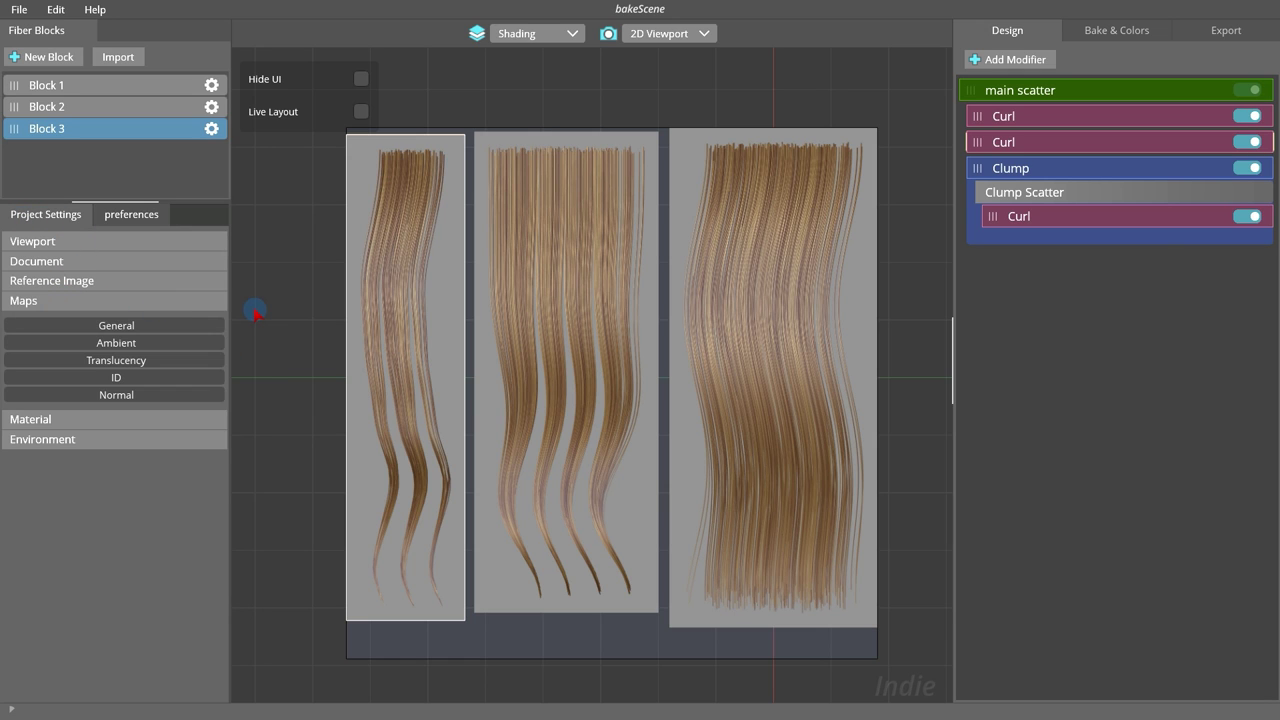
click(200, 330)
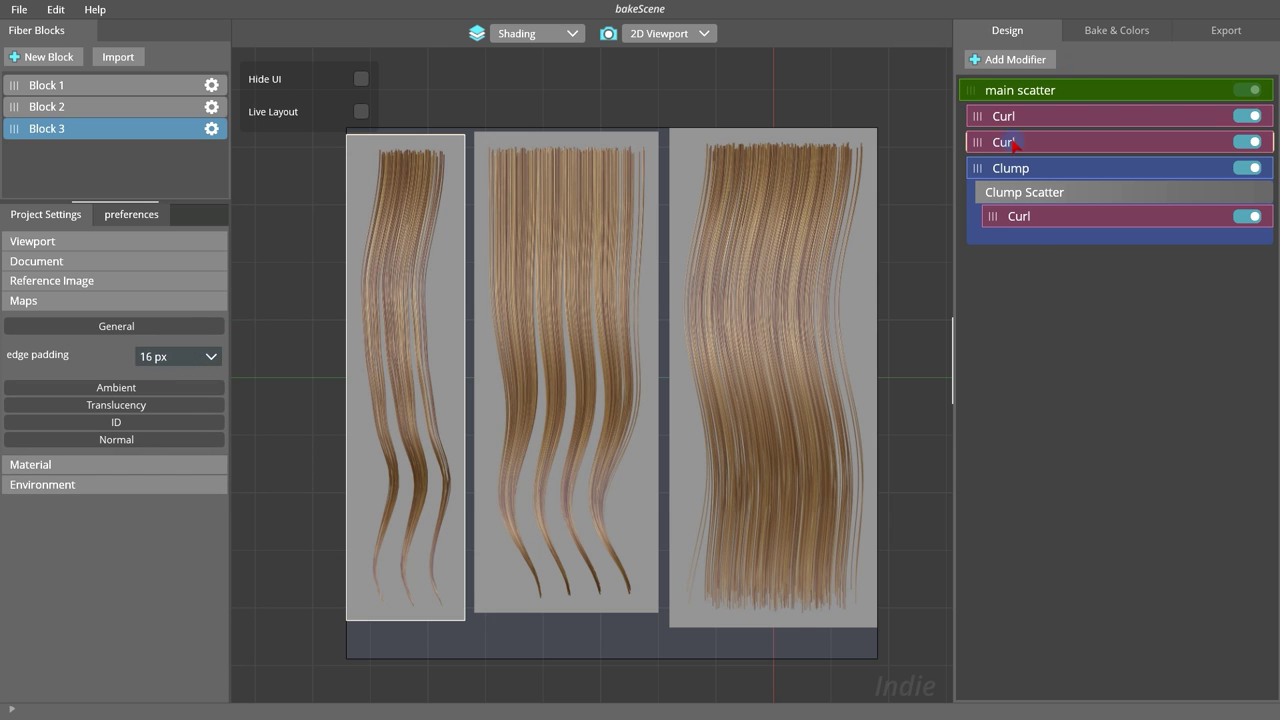
click(1116, 30)
click(178, 356)
click(165, 370)
click(1160, 684)
key(Return)
Step: Rebake with edge padding at 16 px, then at 32 px
click(178, 356)
click(168, 424)
click(1137, 684)
key(Return)
click(178, 356)
click(183, 440)
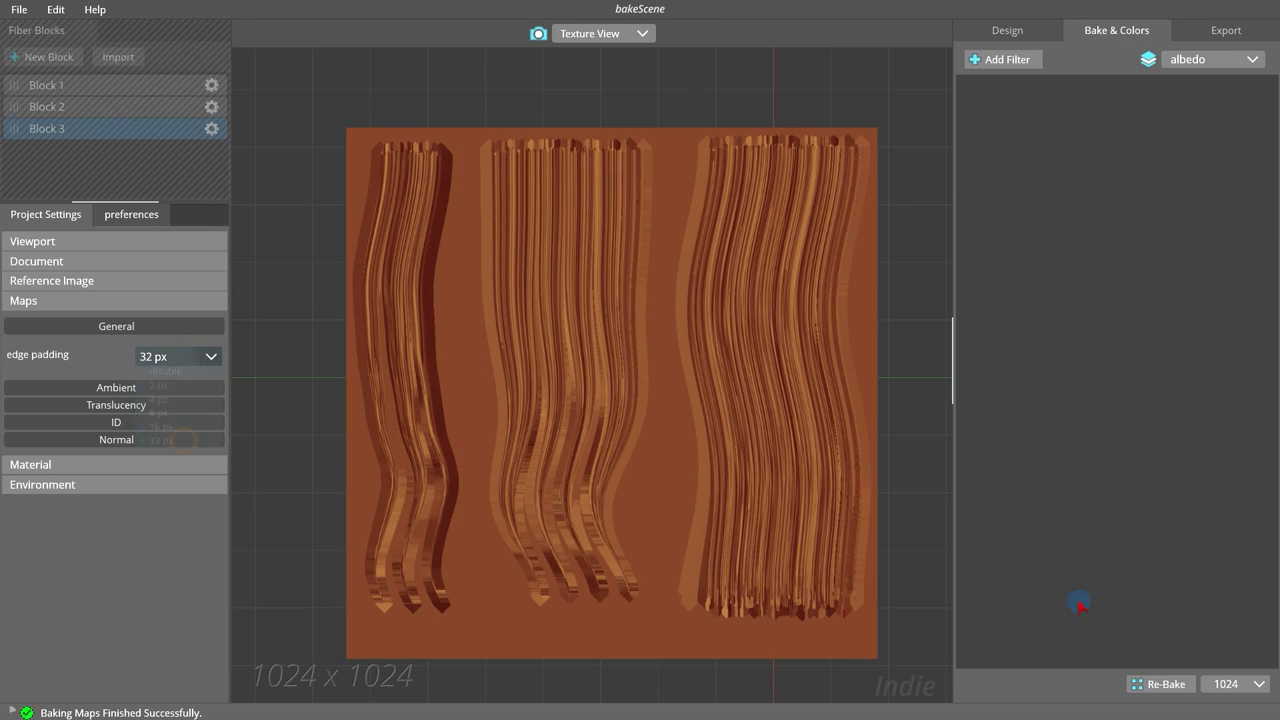
click(1160, 684)
click(598, 396)
Step: Set edge padding to 8 px, rebake, expand Maps > Ambient, and return to design view
click(175, 356)
click(158, 412)
click(1160, 684)
click(586, 401)
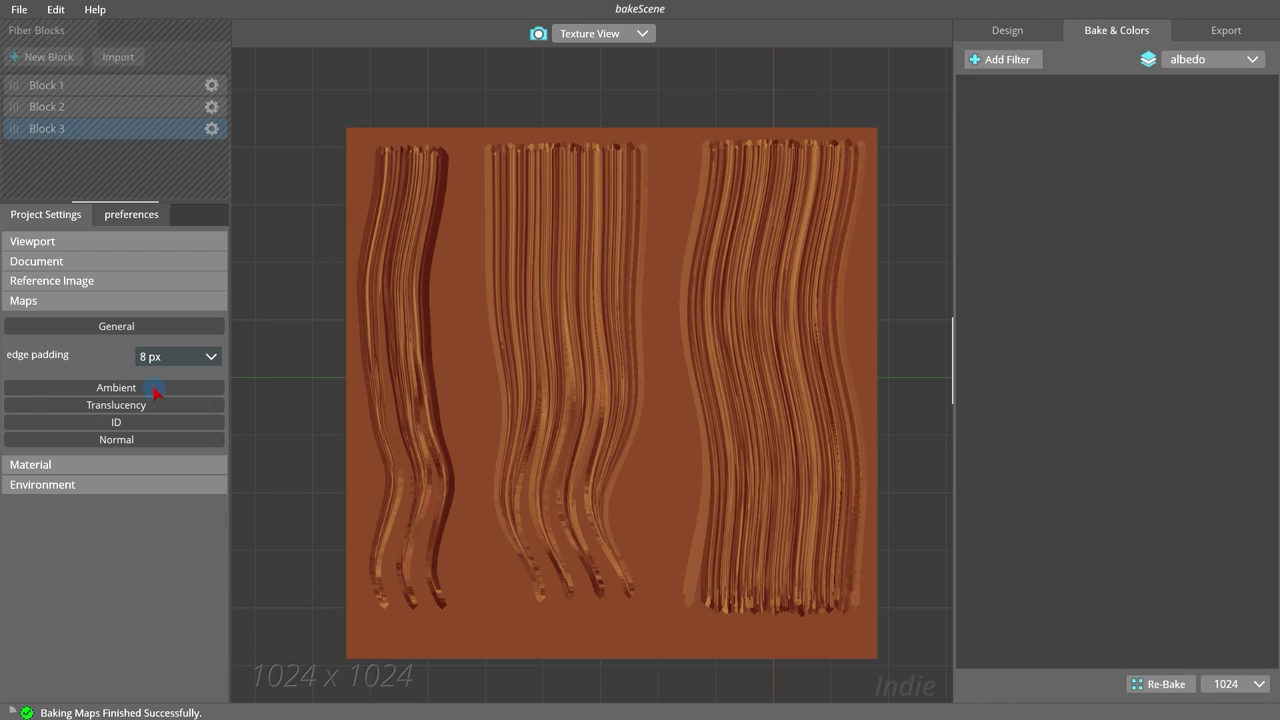
click(155, 390)
click(1008, 36)
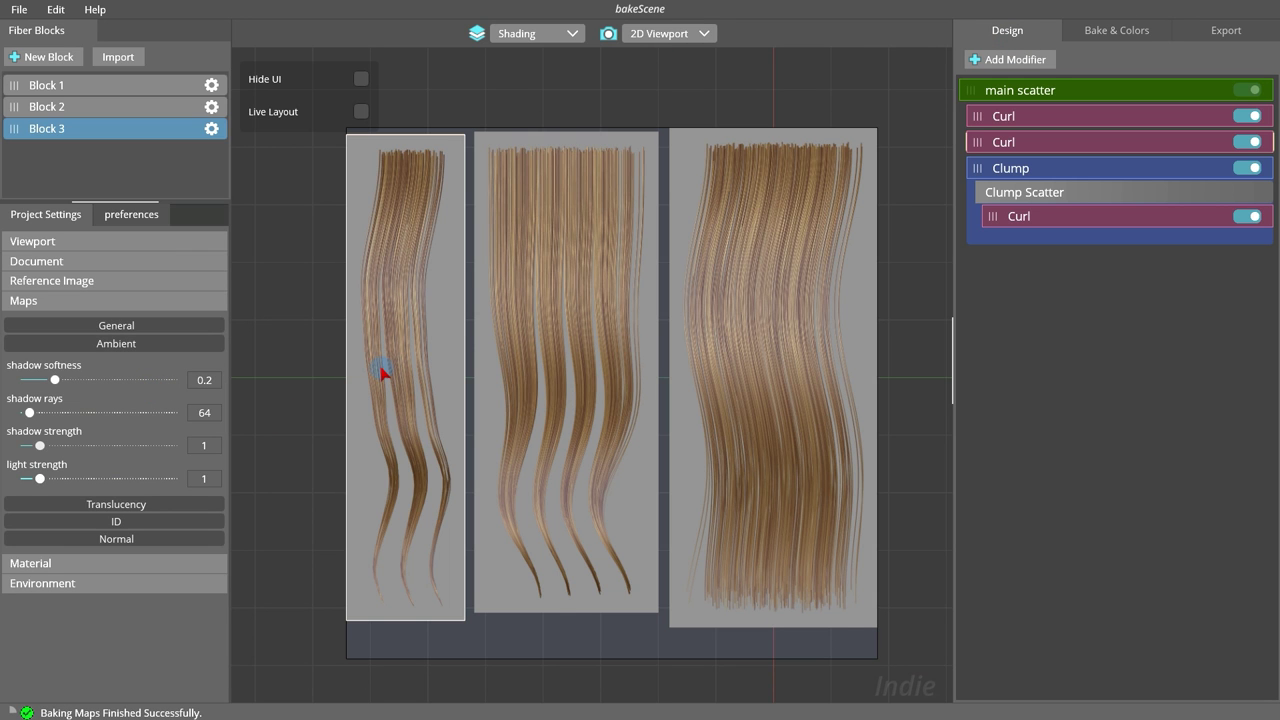
Step: Preview Ambient; set shadow strength 8.96, softness 0.85, light strength 0.91
click(572, 33)
click(530, 188)
mouse_move(55, 380)
mouse_down()
mouse_move(126, 380)
mouse_move(60, 380)
mouse_move(58, 412)
mouse_up()
mouse_move(40, 478)
mouse_down()
mouse_move(55, 482)
mouse_move(40, 478)
mouse_move(48, 445)
mouse_move(158, 445)
mouse_up()
drag(60, 380, 151, 380)
drag(58, 412, 79, 412)
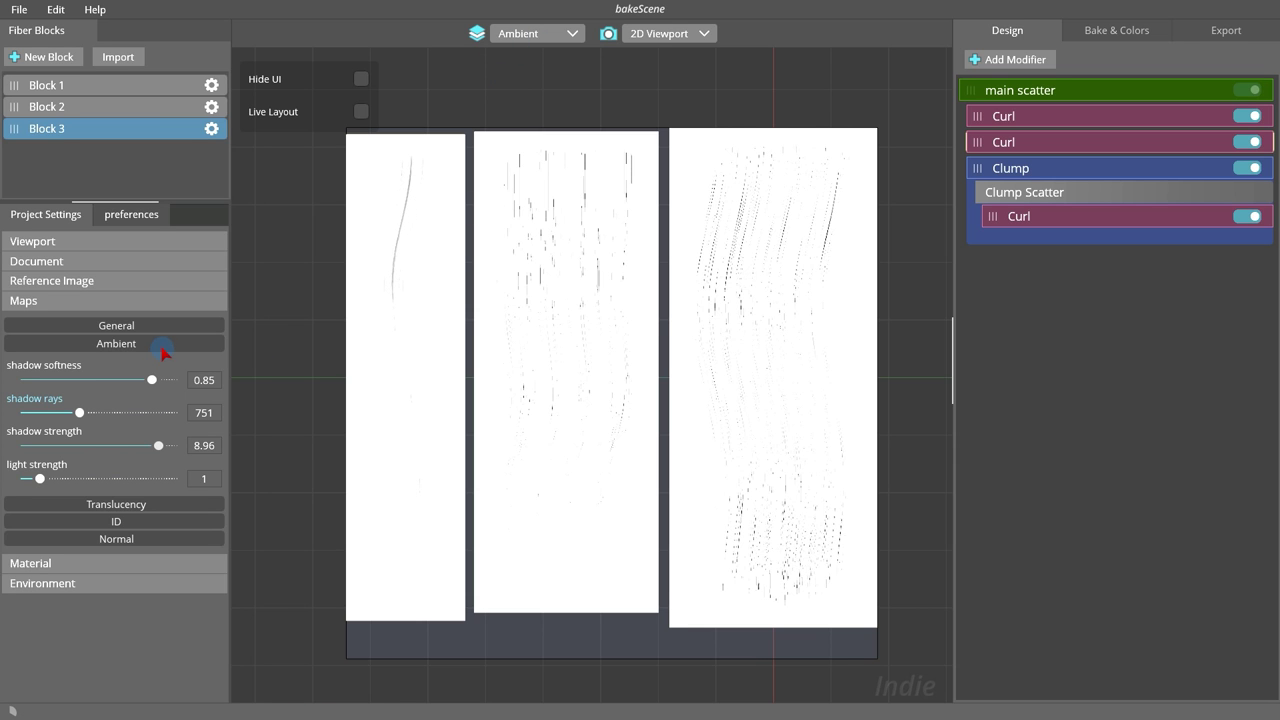
drag(78, 476, 38, 478)
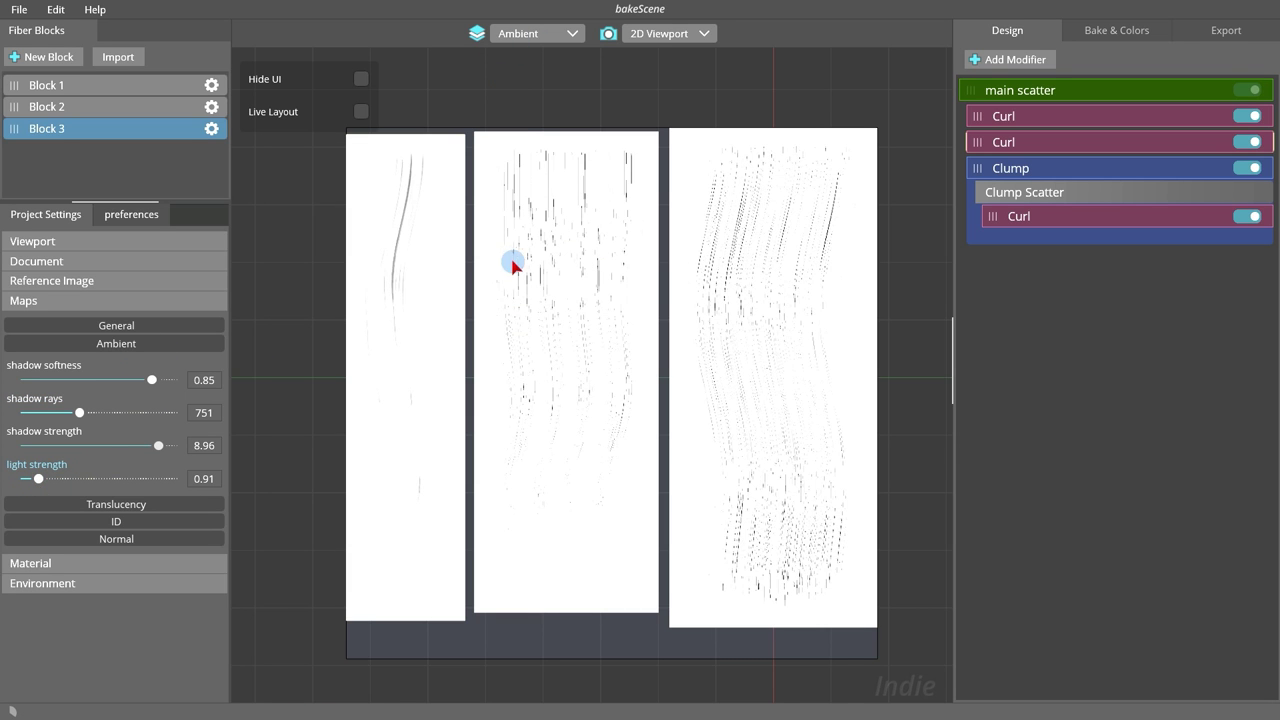
click(141, 343)
Step: Preview Translucency and raise its thickness to 0.51
click(150, 361)
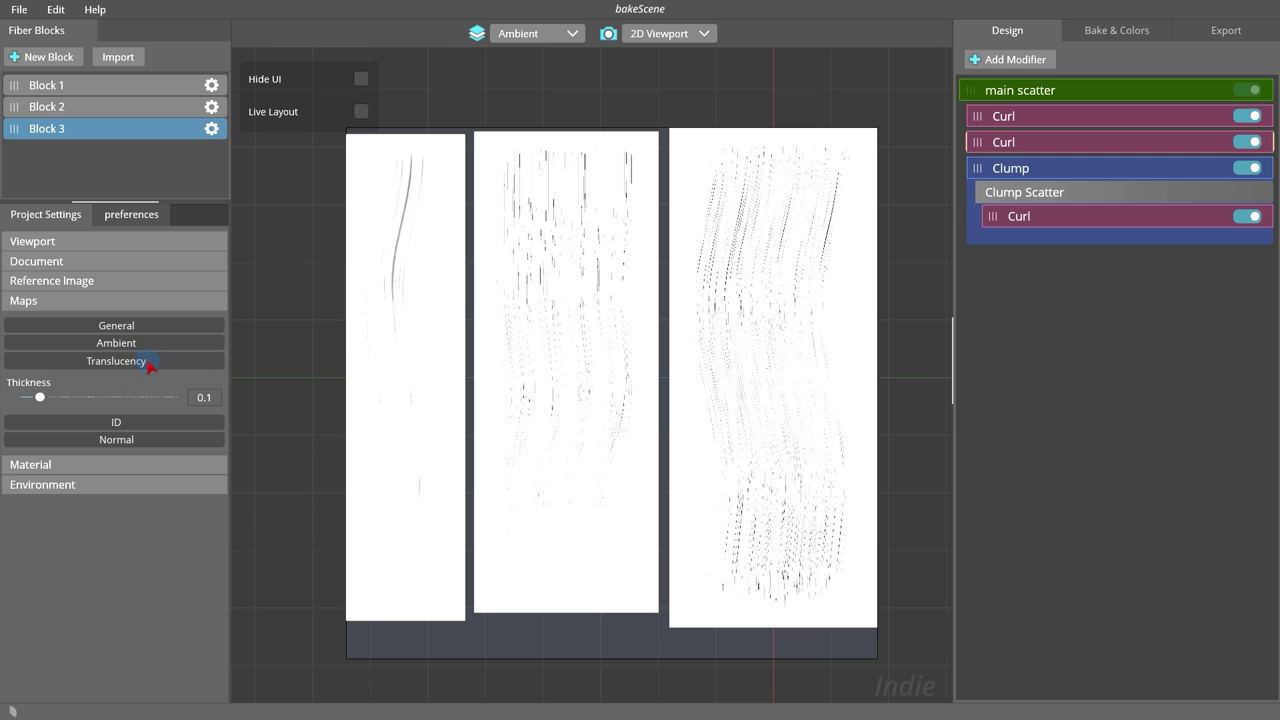
scroll(523, 274, up, 3)
scroll(531, 274, down, 2)
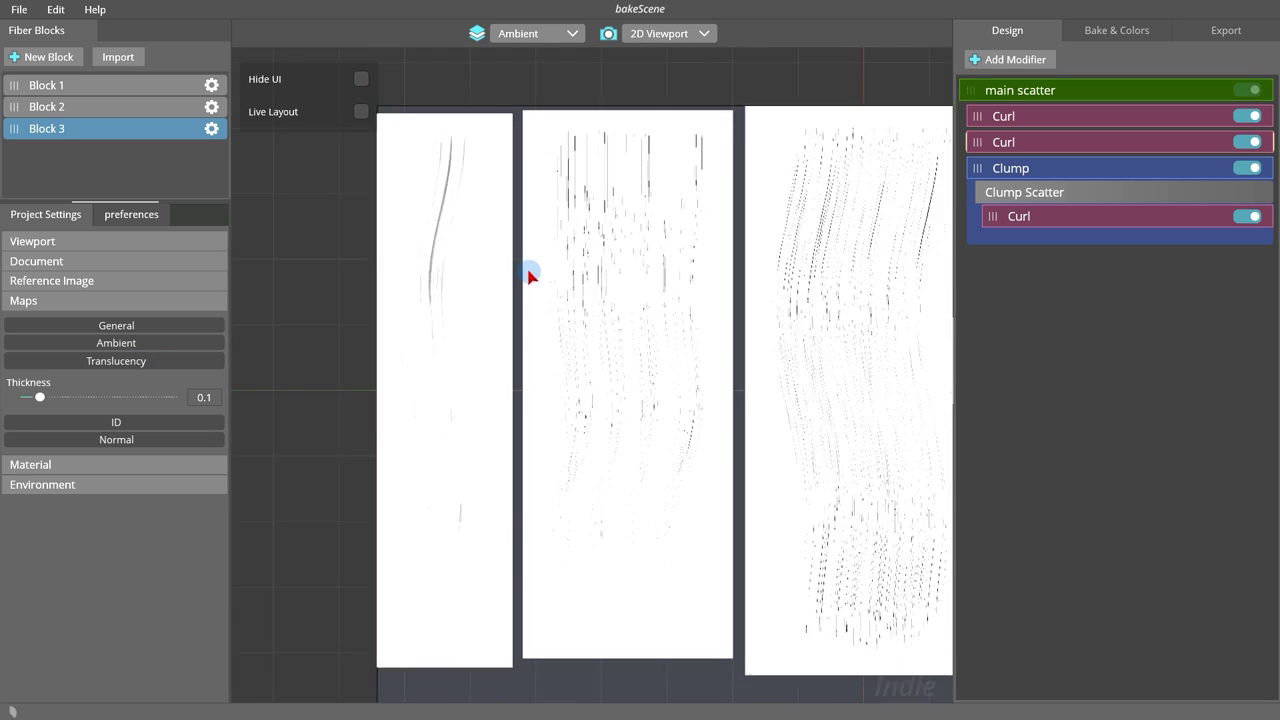
click(566, 39)
click(541, 182)
mouse_move(41, 400)
mouse_down()
mouse_move(63, 413)
mouse_move(89, 397)
mouse_up()
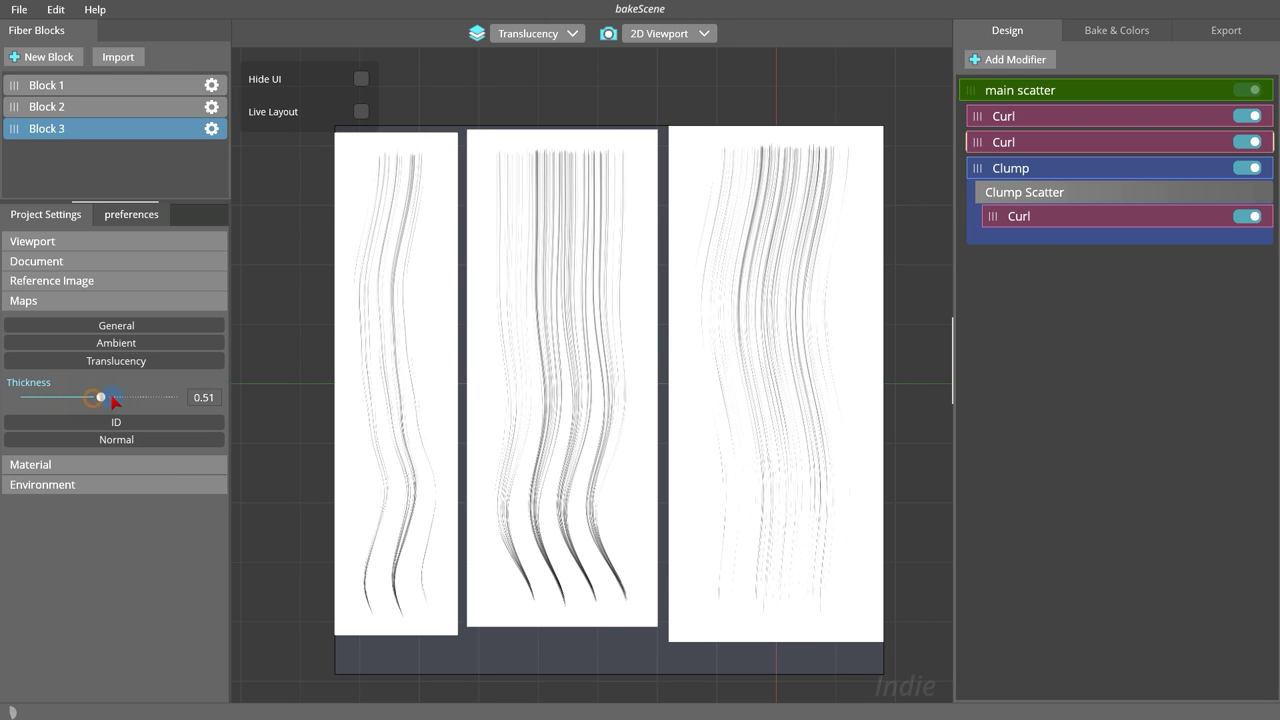
Step: Expand Maps > ID and switch the preview to Strand ID
click(122, 362)
click(116, 377)
click(530, 33)
click(541, 90)
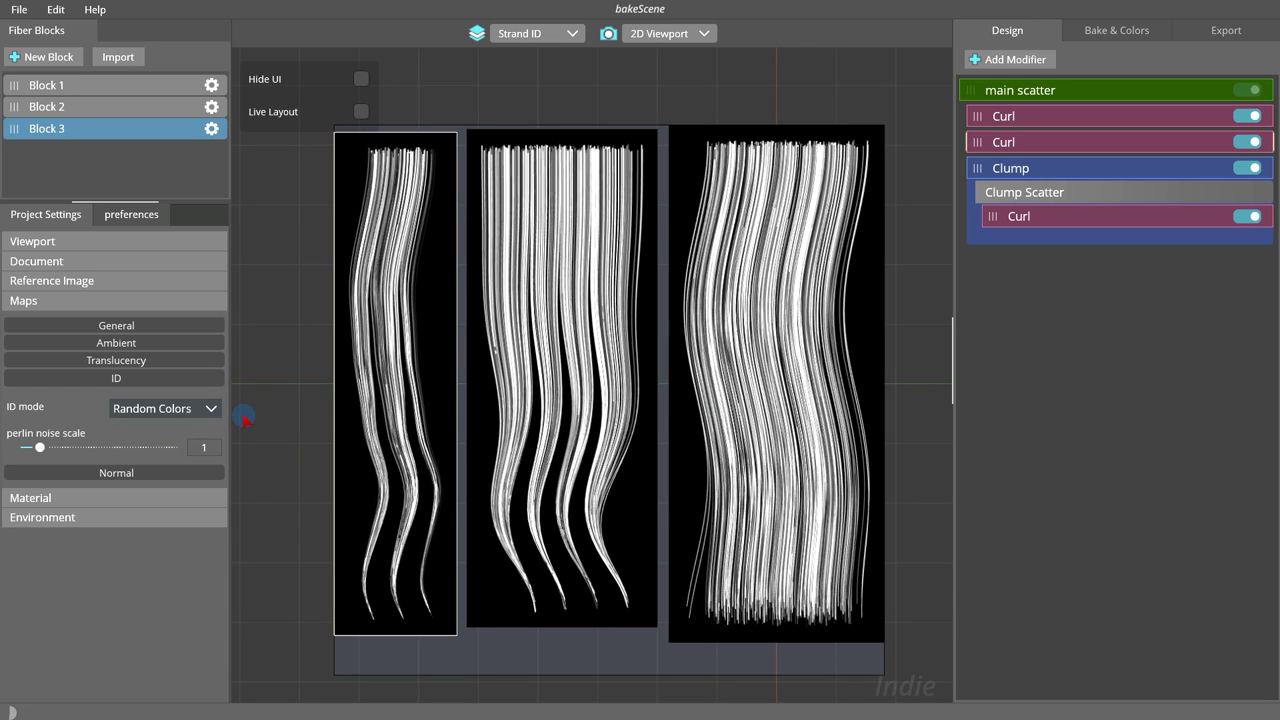
Step: Try Perlin Noise ID mode with scale 2.74, then revert to Random Colors
click(150, 414)
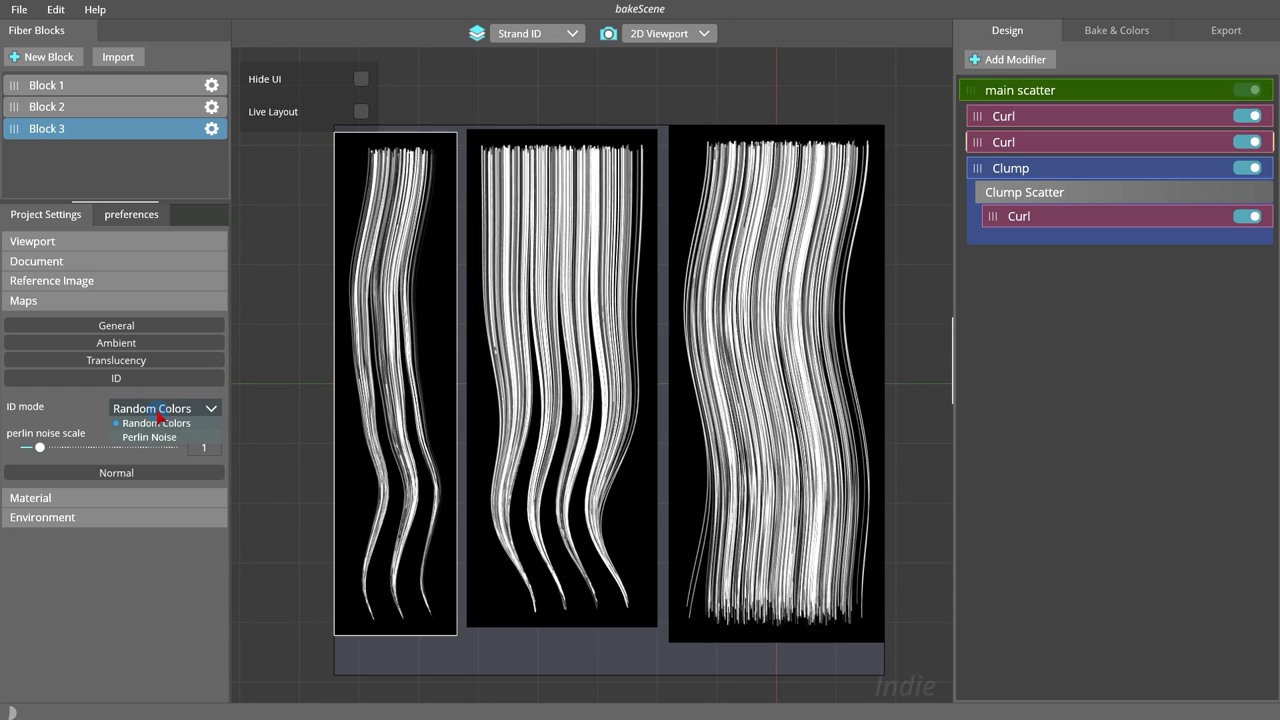
click(172, 440)
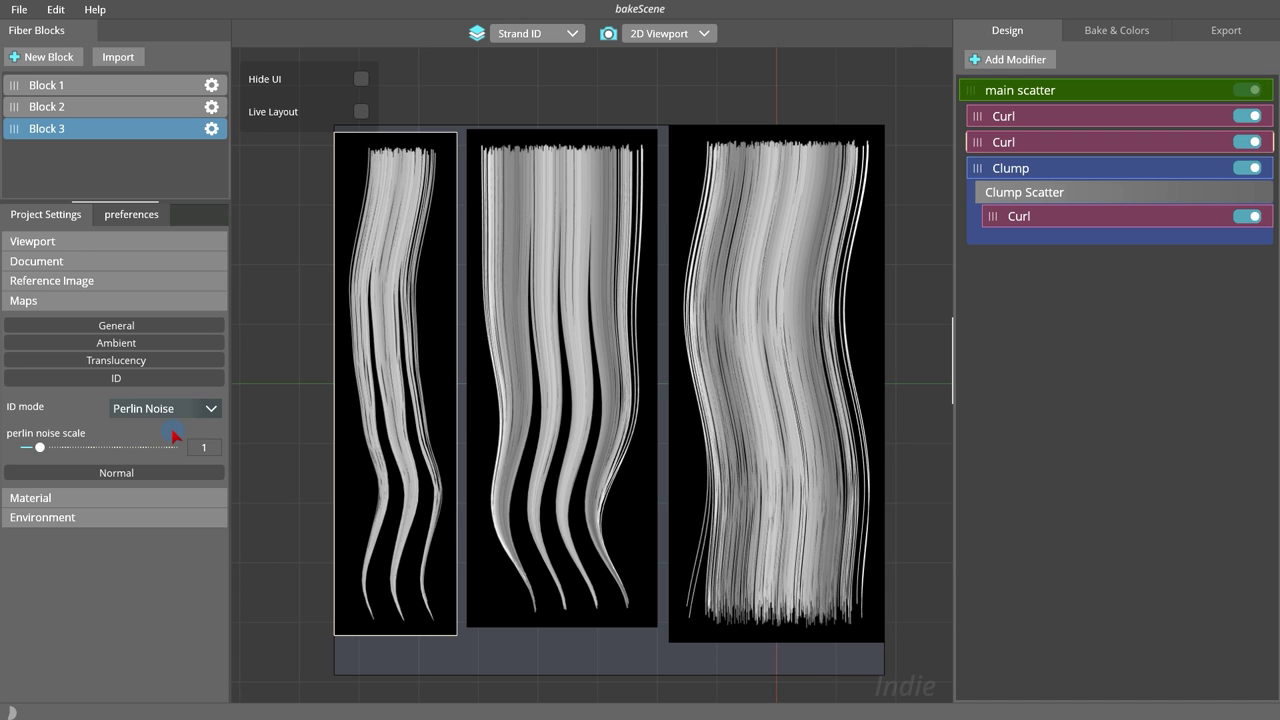
mouse_move(38, 447)
mouse_down()
mouse_move(161, 447)
mouse_move(78, 450)
mouse_up()
click(150, 408)
click(138, 424)
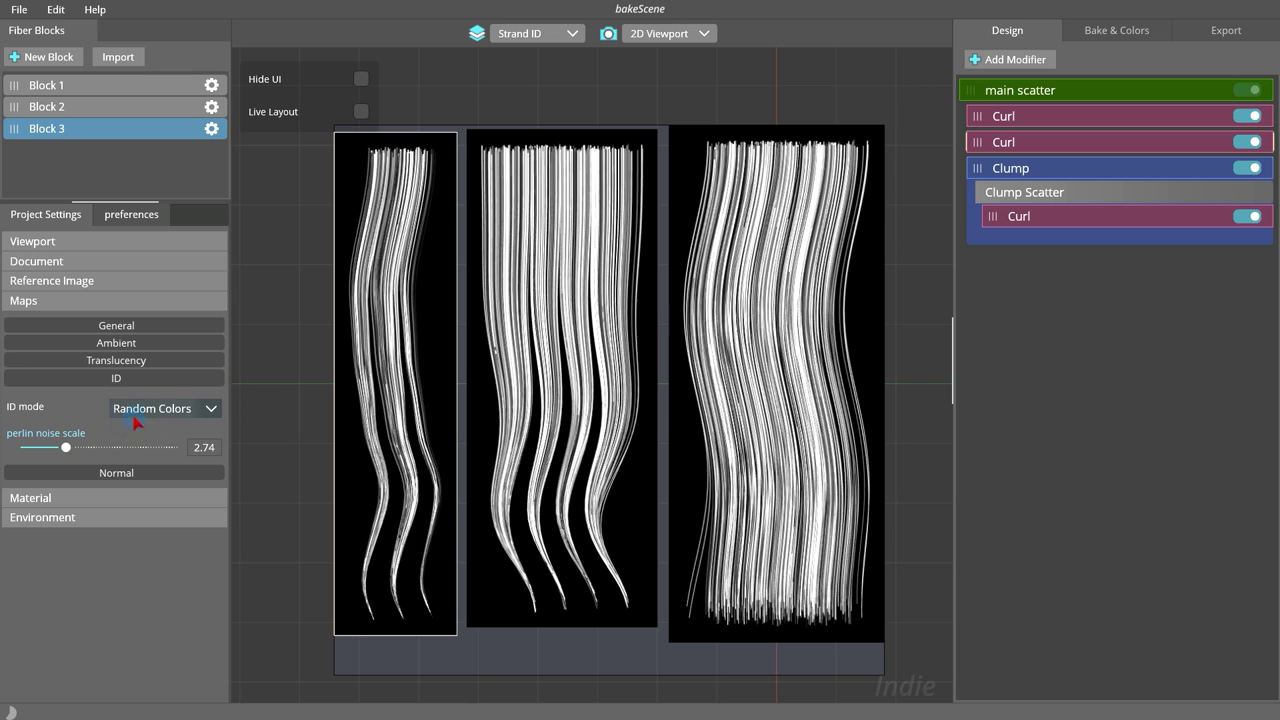
Step: Collapse the ID settings and expand Maps > Normal
click(135, 380)
click(136, 392)
click(540, 33)
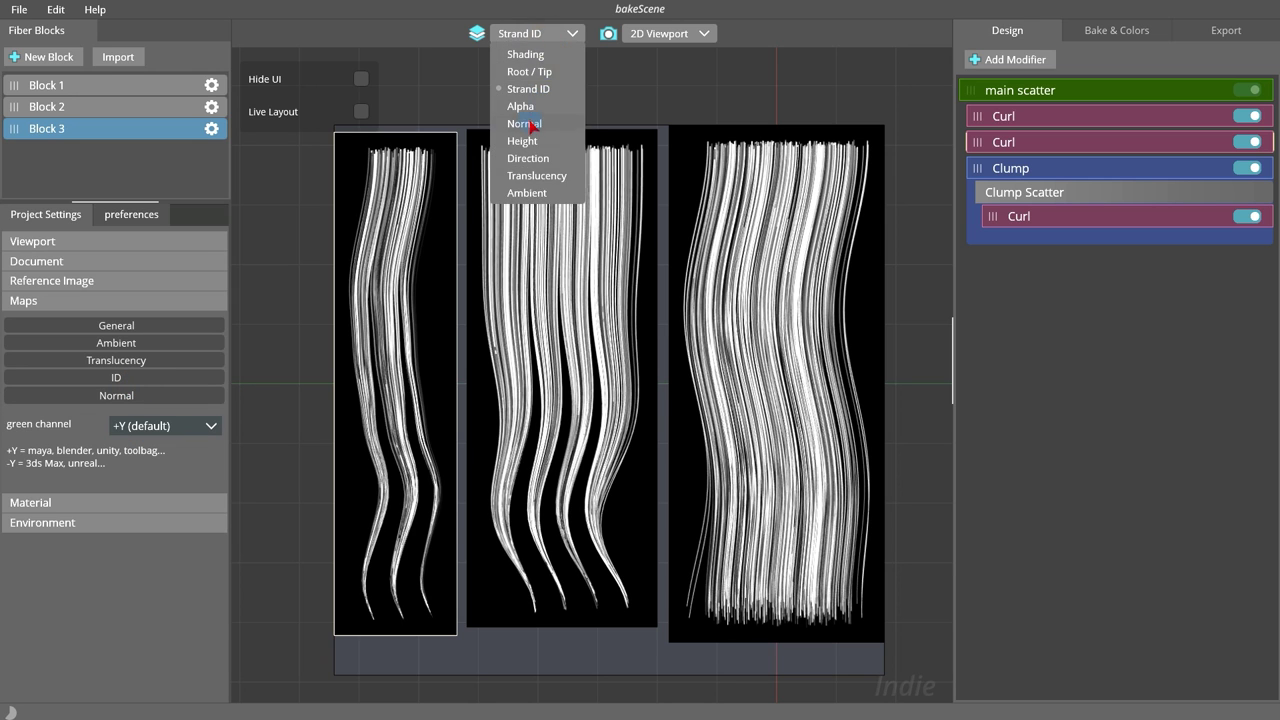
Step: Preview the normal map, comparing green channel -Y against the default +Y
click(531, 125)
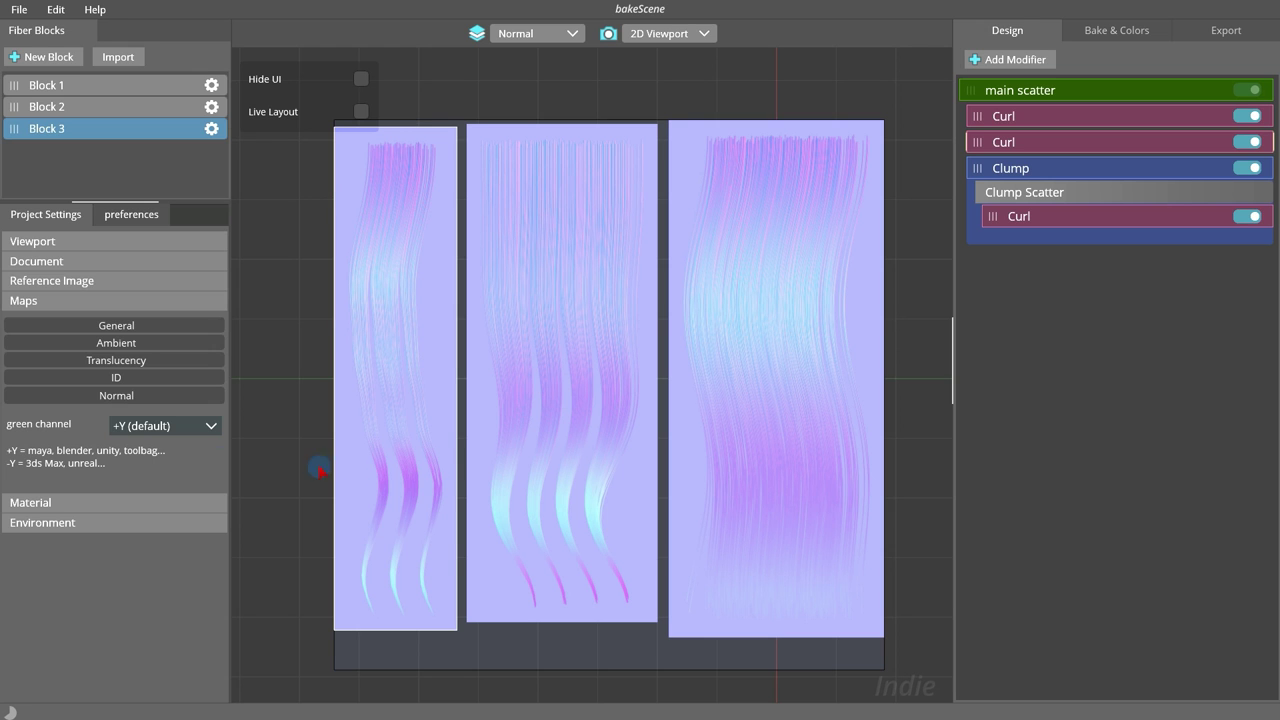
click(180, 430)
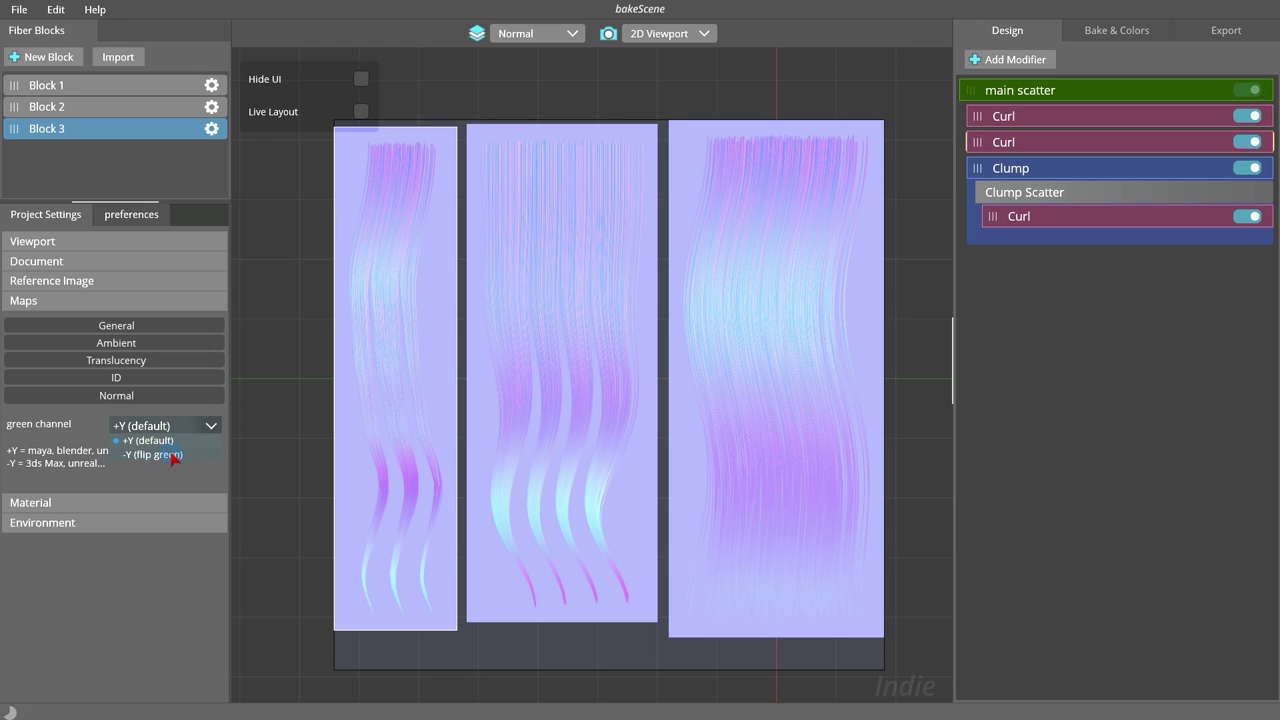
click(172, 455)
click(168, 426)
click(150, 440)
click(168, 426)
click(170, 450)
click(170, 437)
click(165, 440)
scroll(476, 497, up, 3)
scroll(476, 497, down, 1)
scroll(187, 430, down, 1)
scroll(177, 426, up, 1)
Step: Fit all three blocks in view and select Block 2
click(608, 33)
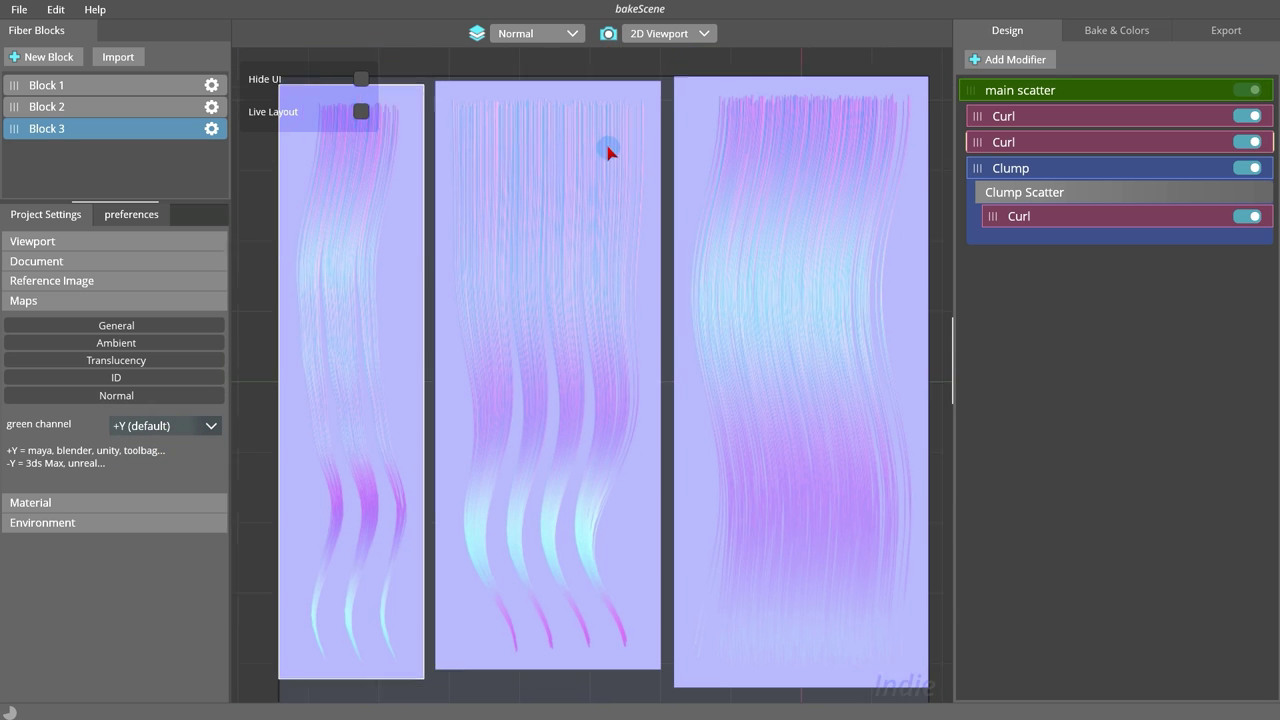
click(529, 523)
scroll(505, 555, up, 2)
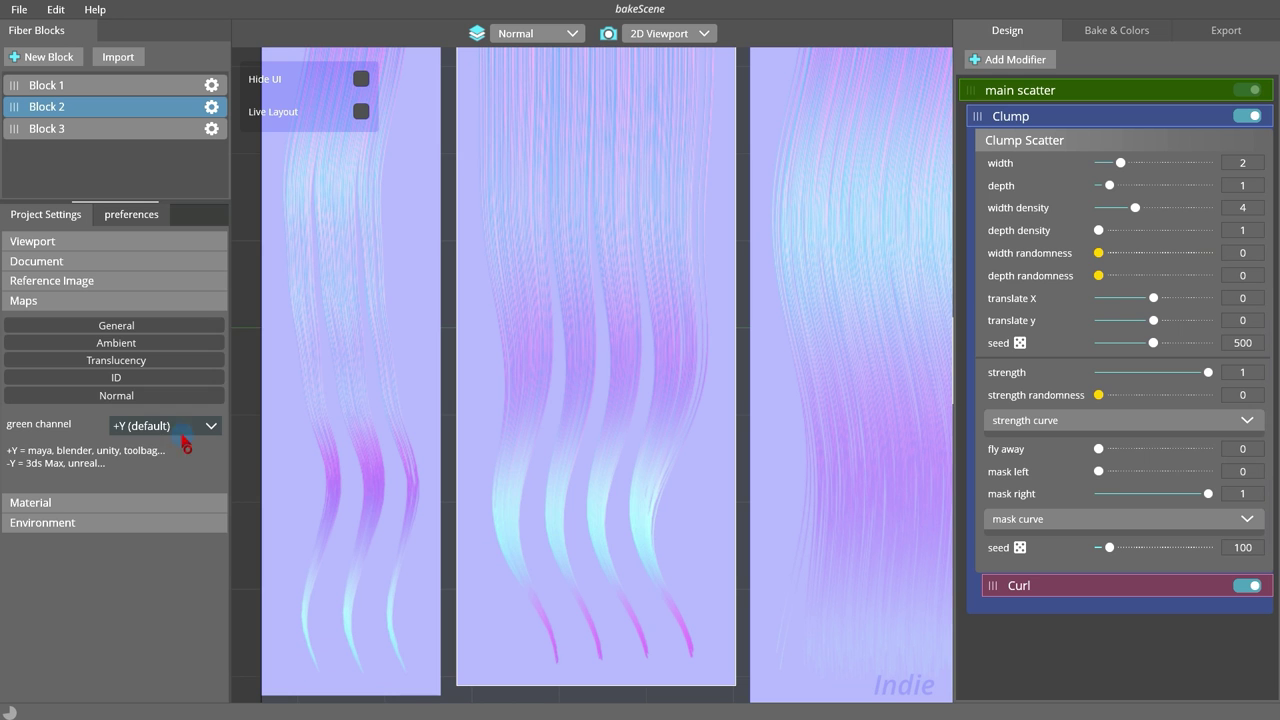
Step: Flip the green channel once more, then bake the maps at 512 × 512
click(193, 425)
click(168, 456)
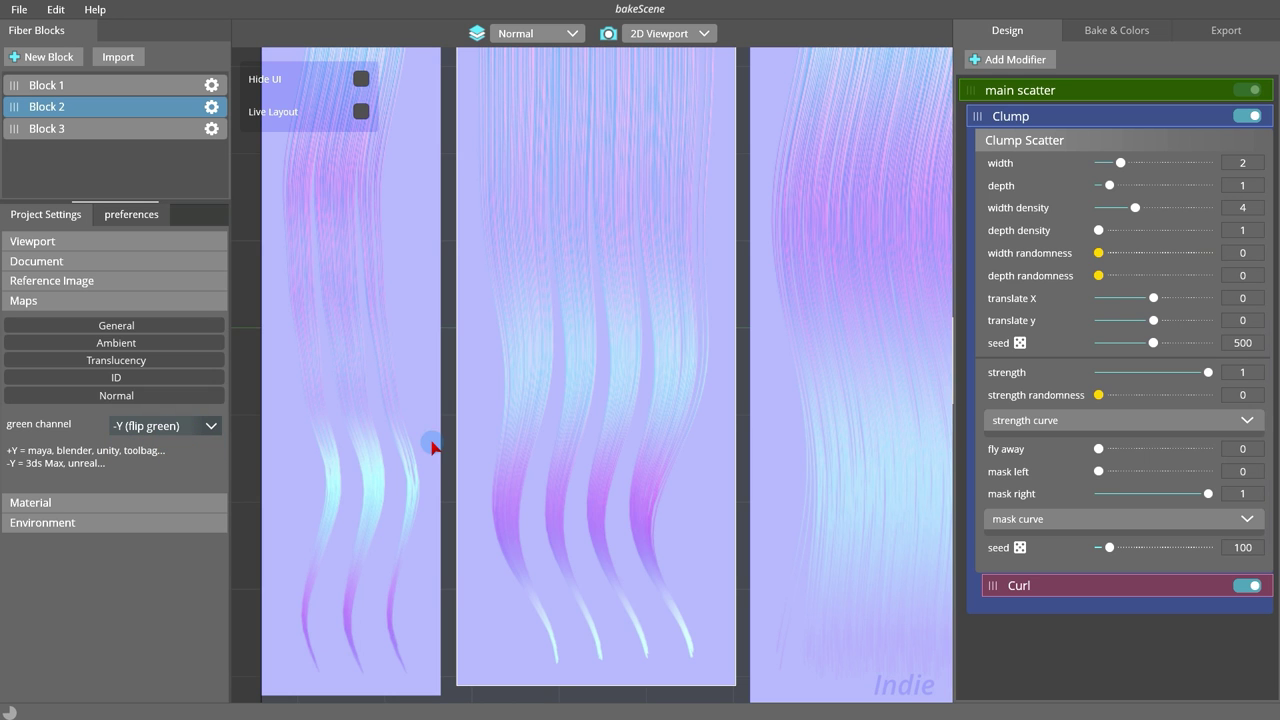
scroll(194, 438, up, 1)
scroll(700, 452, down, 1)
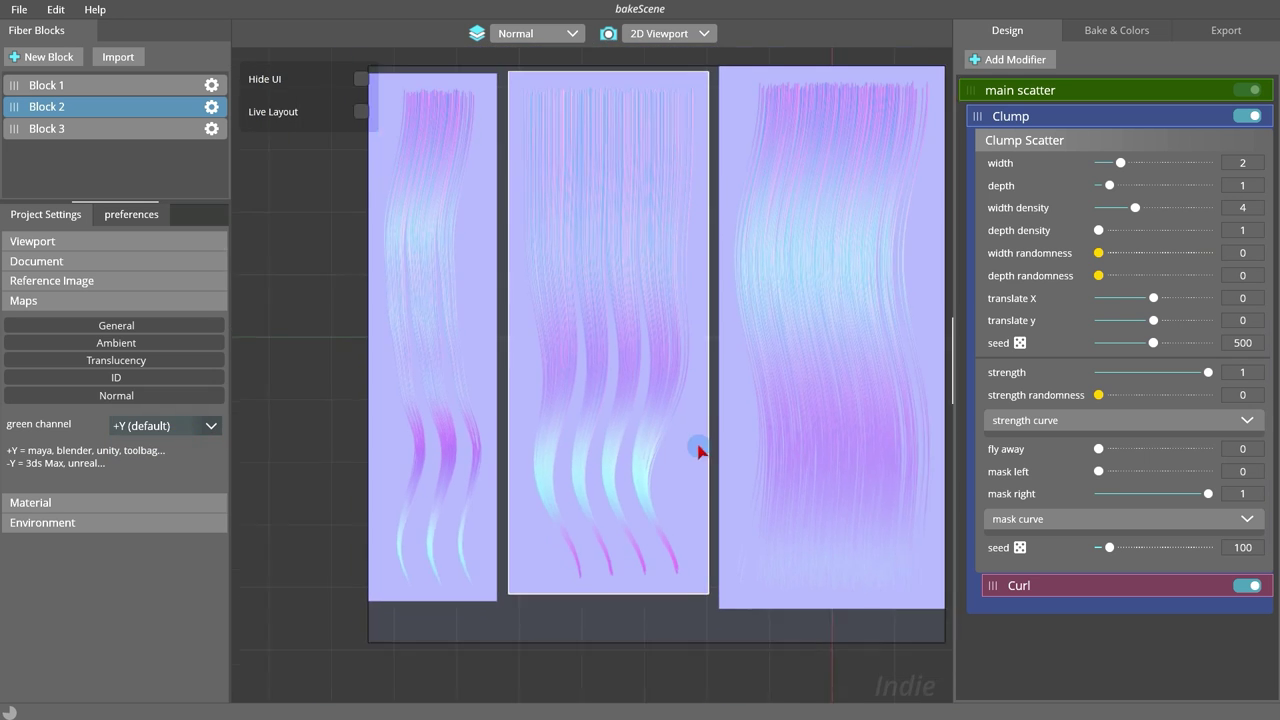
scroll(700, 452, up, 1)
scroll(688, 460, down, 1)
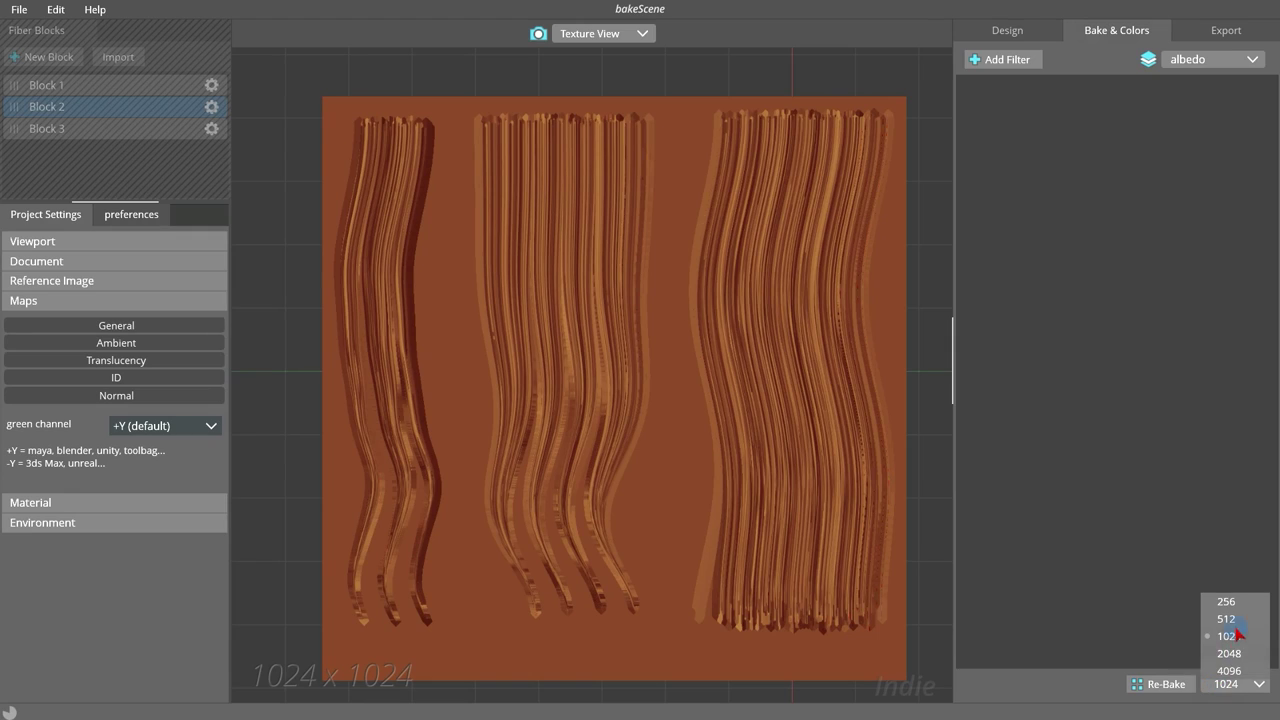
click(1203, 625)
click(1140, 686)
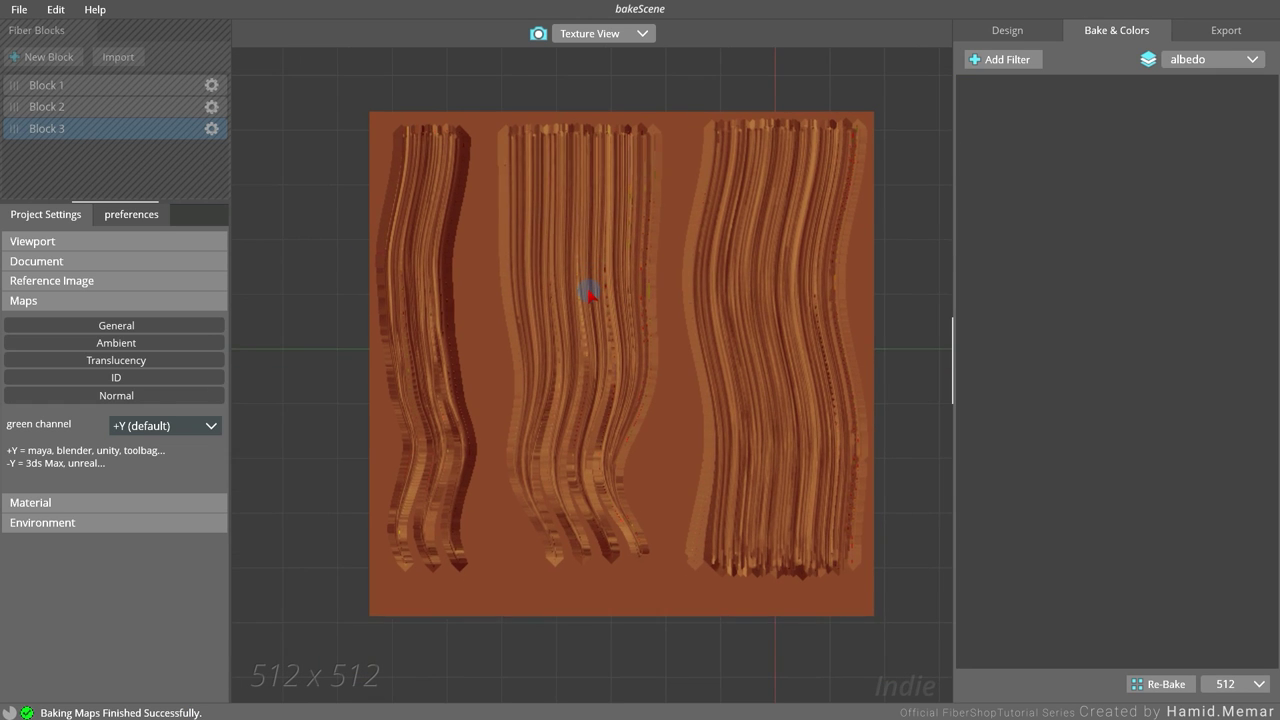
Step: Add a Root / Tip filter to the albedo
scroll(590, 295, up, 1)
scroll(598, 295, up, 1)
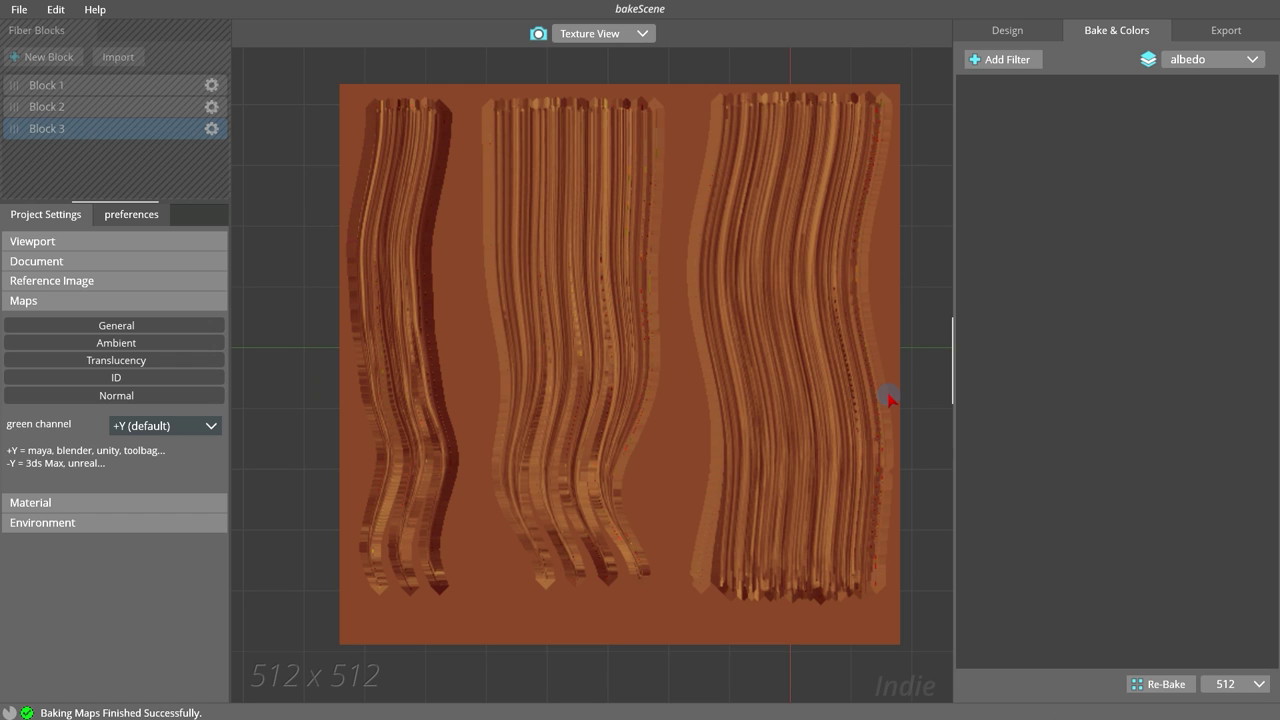
middle_drag(870, 333, 867, 331)
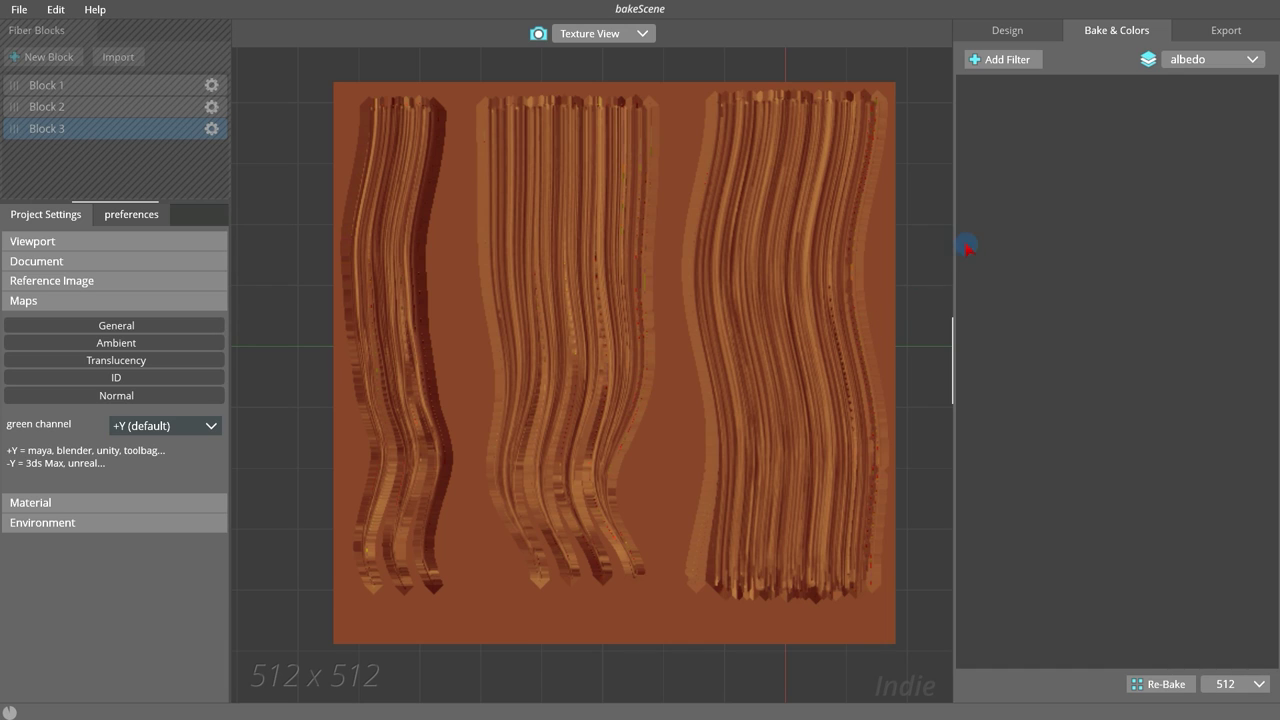
scroll(1235, 62, down, 1)
scroll(1234, 58, down, 1)
scroll(1215, 78, up, 2)
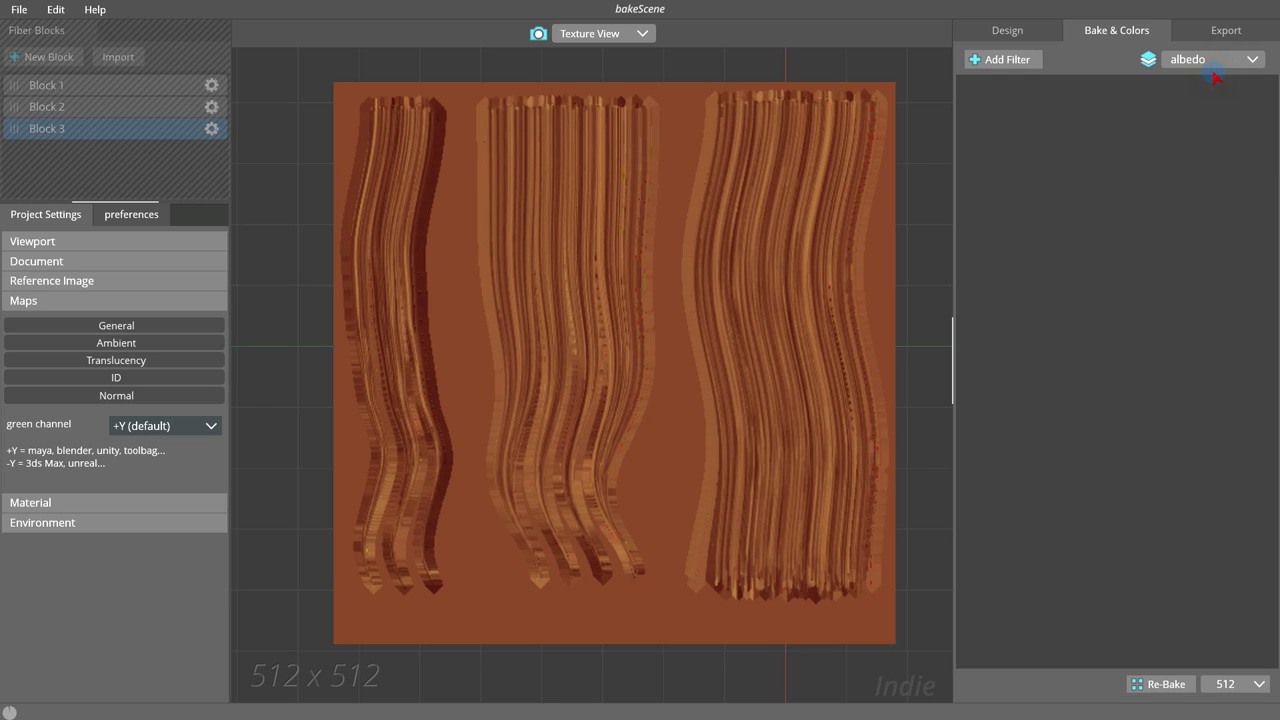
click(1000, 62)
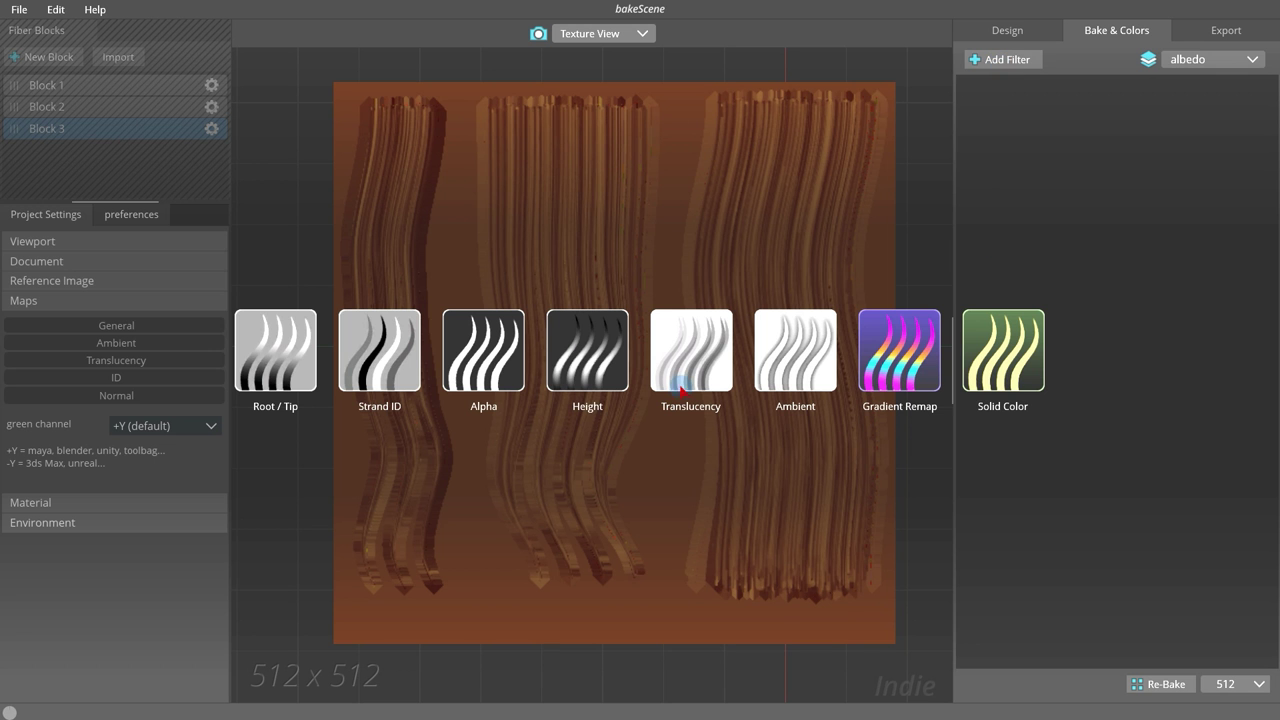
click(293, 362)
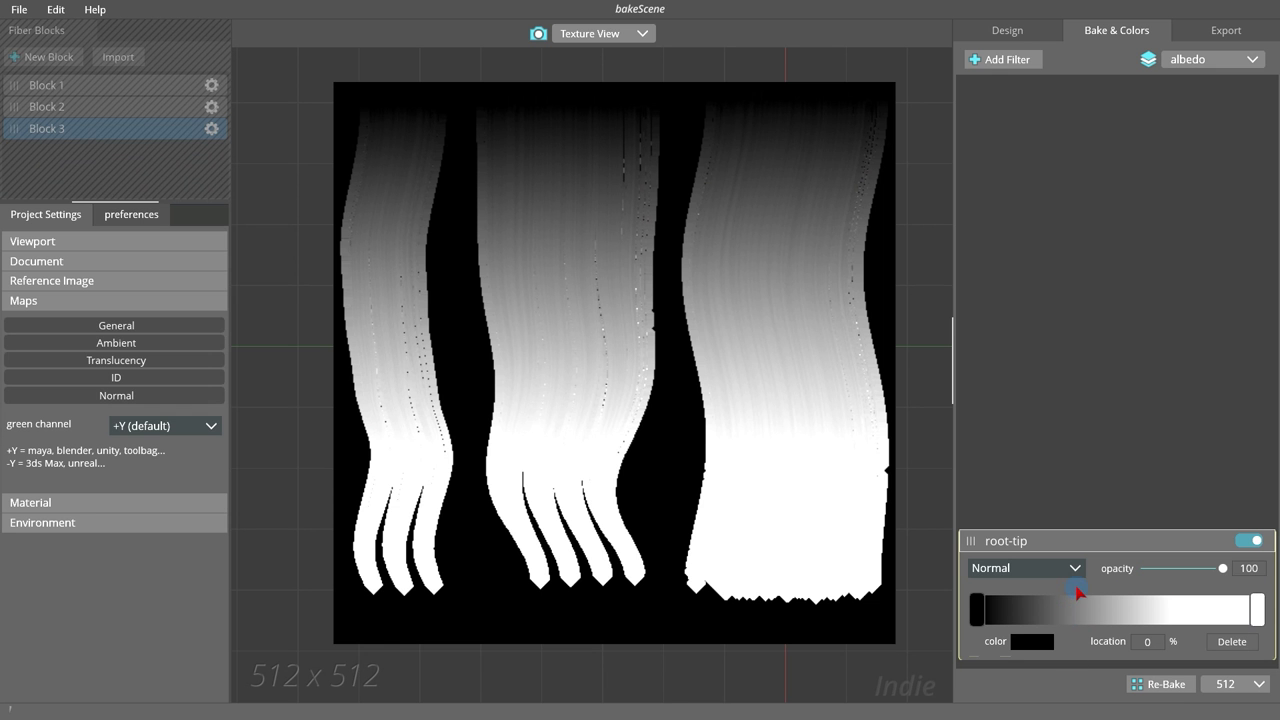
Step: Check the root-tip filter's options menu, then dismiss it without deleting anything
right_click(1022, 545)
mouse_move(1077, 539)
mouse_down()
mouse_move(1069, 646)
mouse_move(1073, 549)
mouse_up()
right_click(1067, 549)
click(1077, 674)
right_click(1184, 541)
click(1123, 470)
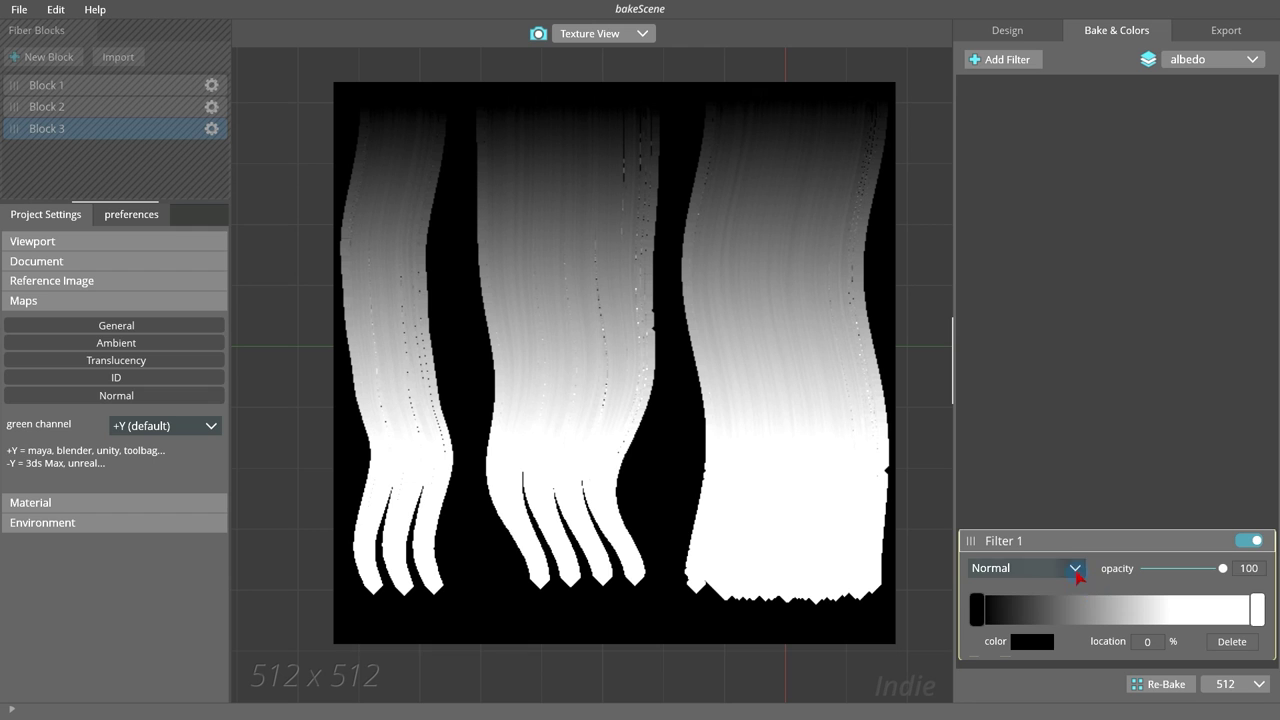
Step: Keep the filter at full opacity and set the gradient end stop to red
click(1071, 567)
mouse_move(1218, 569)
mouse_down()
mouse_move(1140, 569)
mouse_move(1222, 568)
mouse_up()
click(1257, 609)
click(1032, 641)
click(537, 486)
click(737, 418)
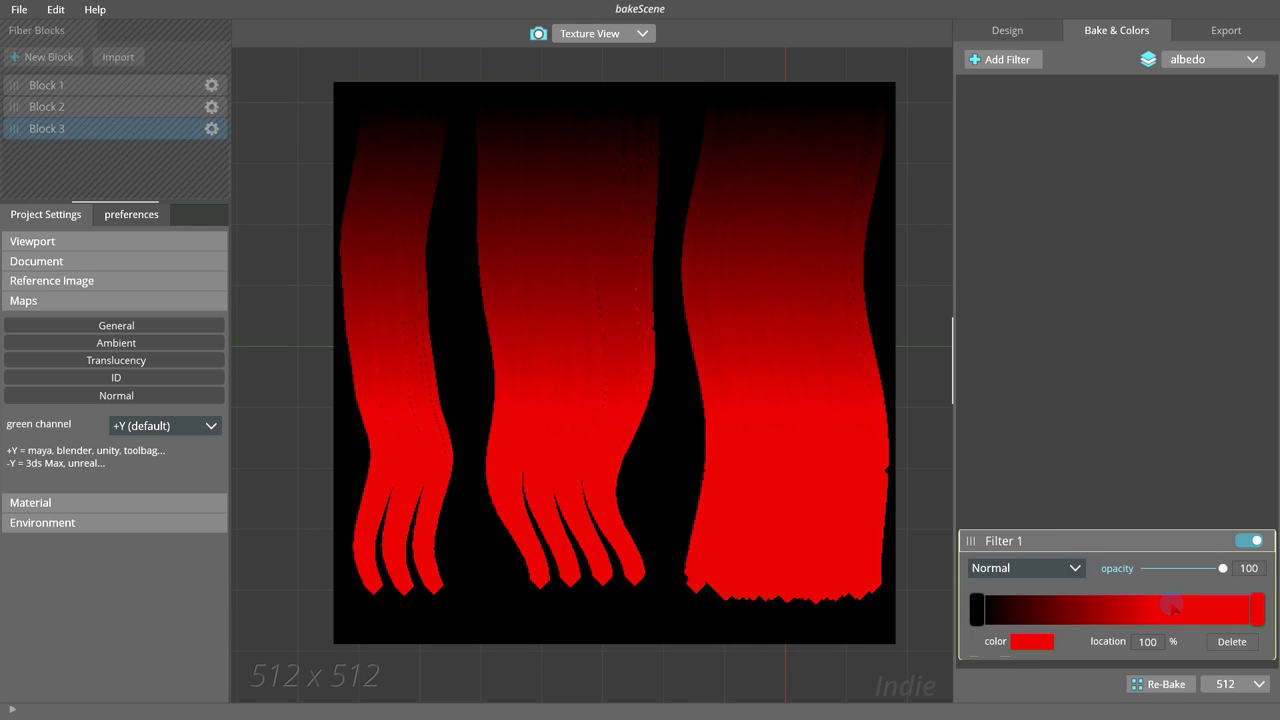
Step: Try Overlay, Vivid Light and Multiply blend modes, settling on Linear Light
click(1055, 570)
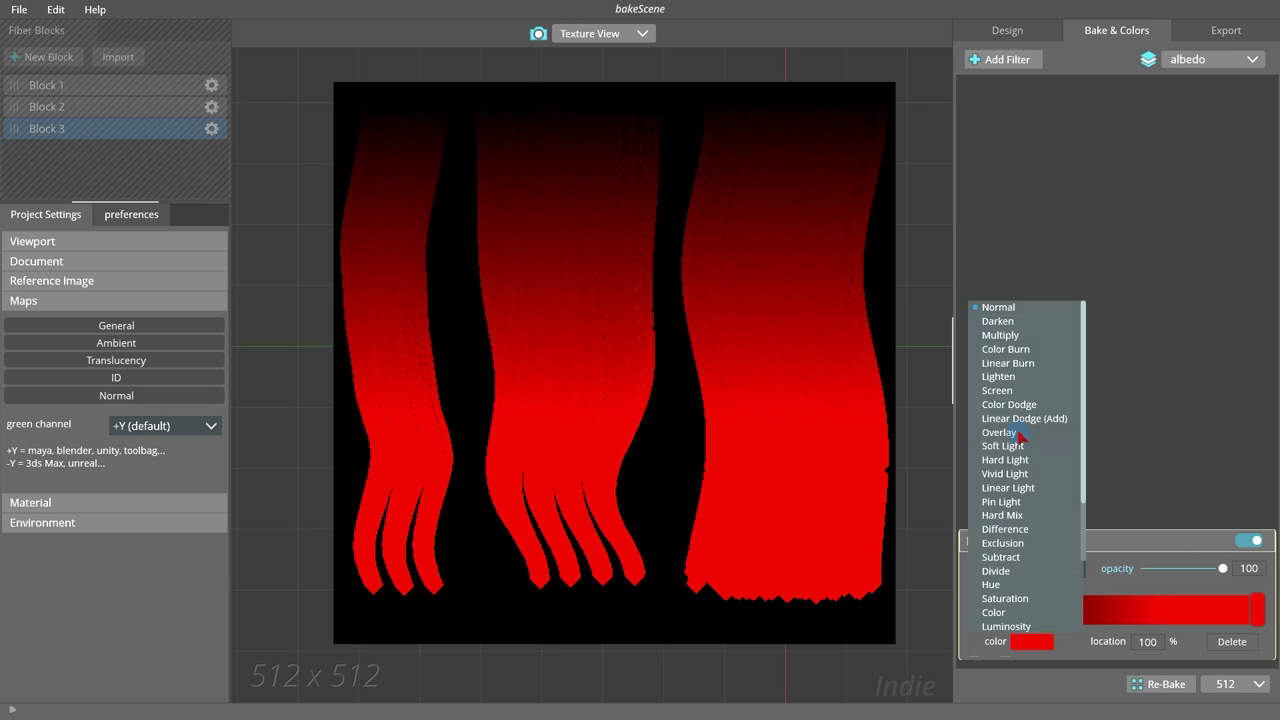
click(1019, 436)
click(1030, 568)
click(1004, 473)
click(1030, 568)
click(1000, 335)
click(1030, 568)
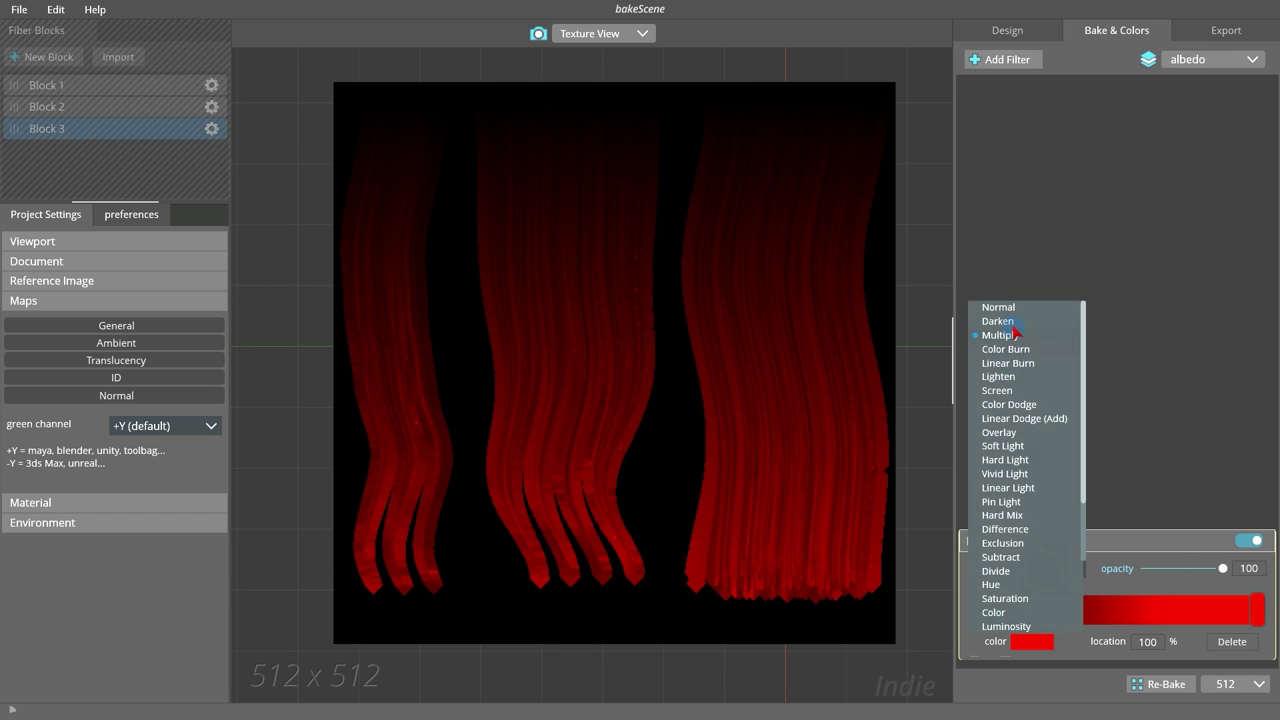
click(998, 307)
click(1030, 568)
click(1008, 487)
Step: Recolour the end stop to pink and soften the filter opacity to 45
click(1032, 641)
click(467, 443)
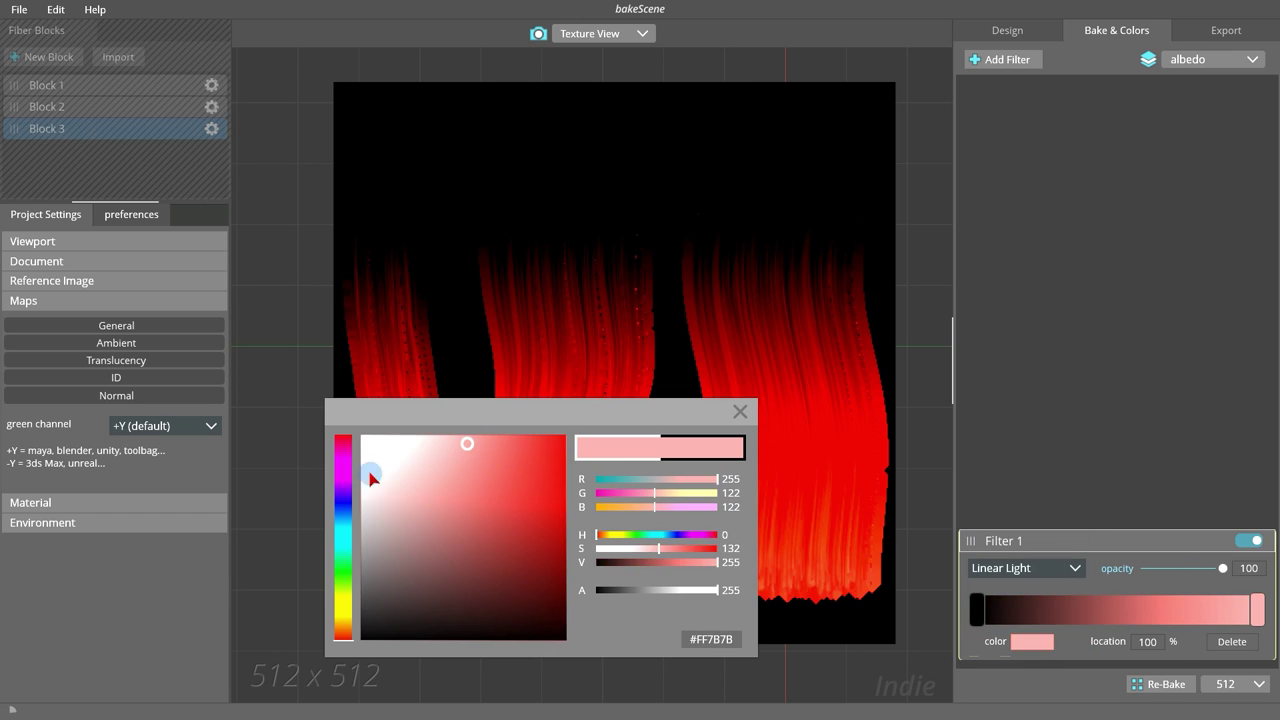
click(343, 478)
click(740, 411)
mouse_move(1218, 572)
mouse_down()
mouse_move(1201, 596)
mouse_move(1180, 570)
mouse_up()
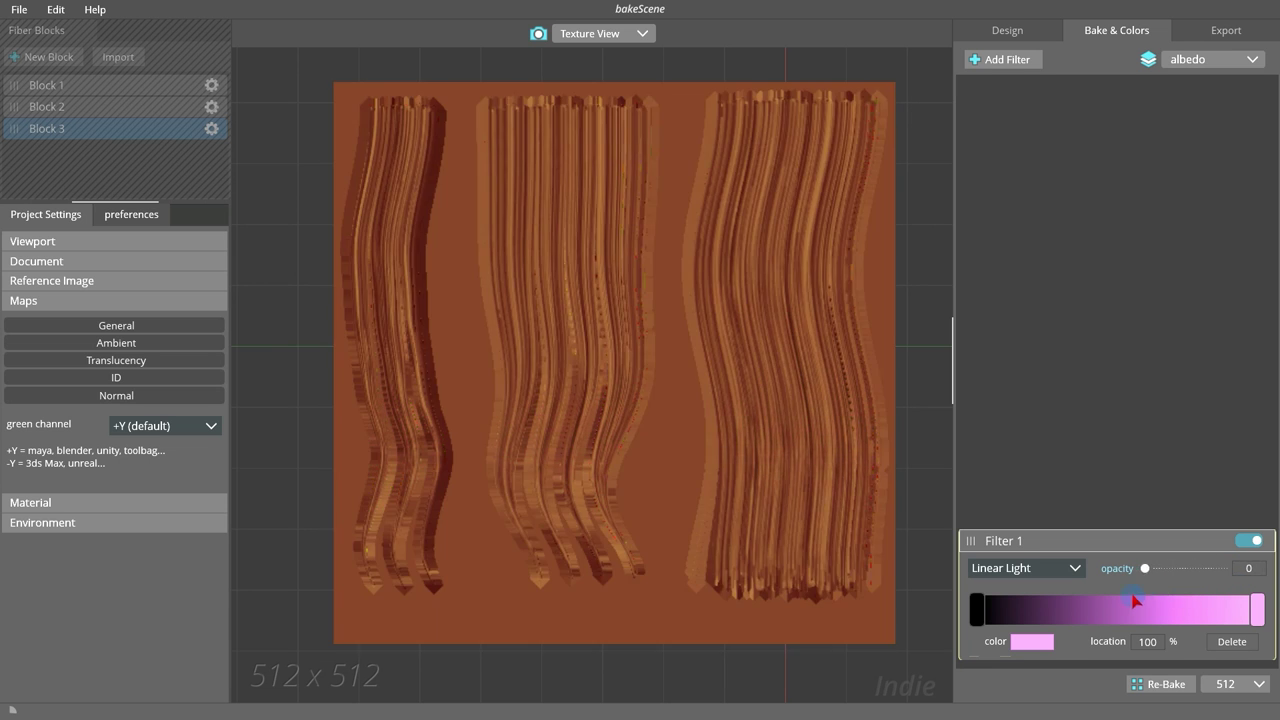
Step: Add a lavender gradient stop at 33.8%, then add a Gradient Remap filter
click(977, 610)
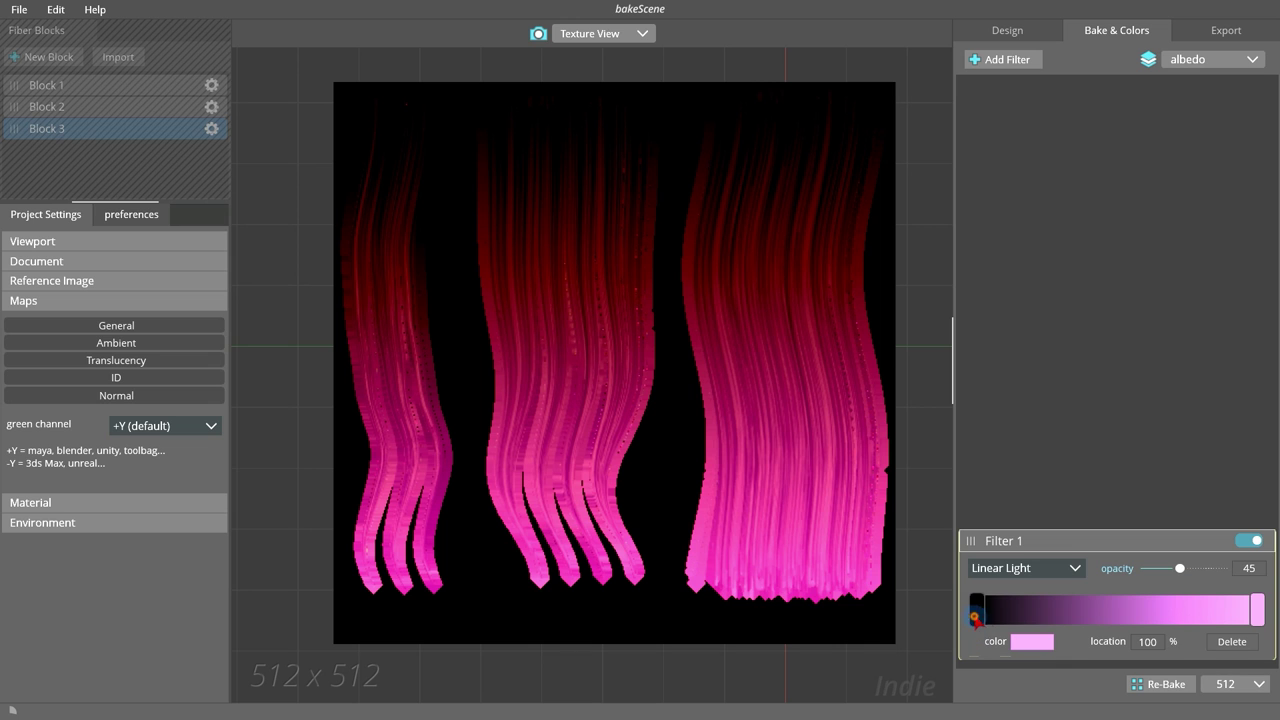
click(1170, 610)
drag(1170, 610, 1074, 607)
click(1032, 641)
click(343, 494)
click(1100, 617)
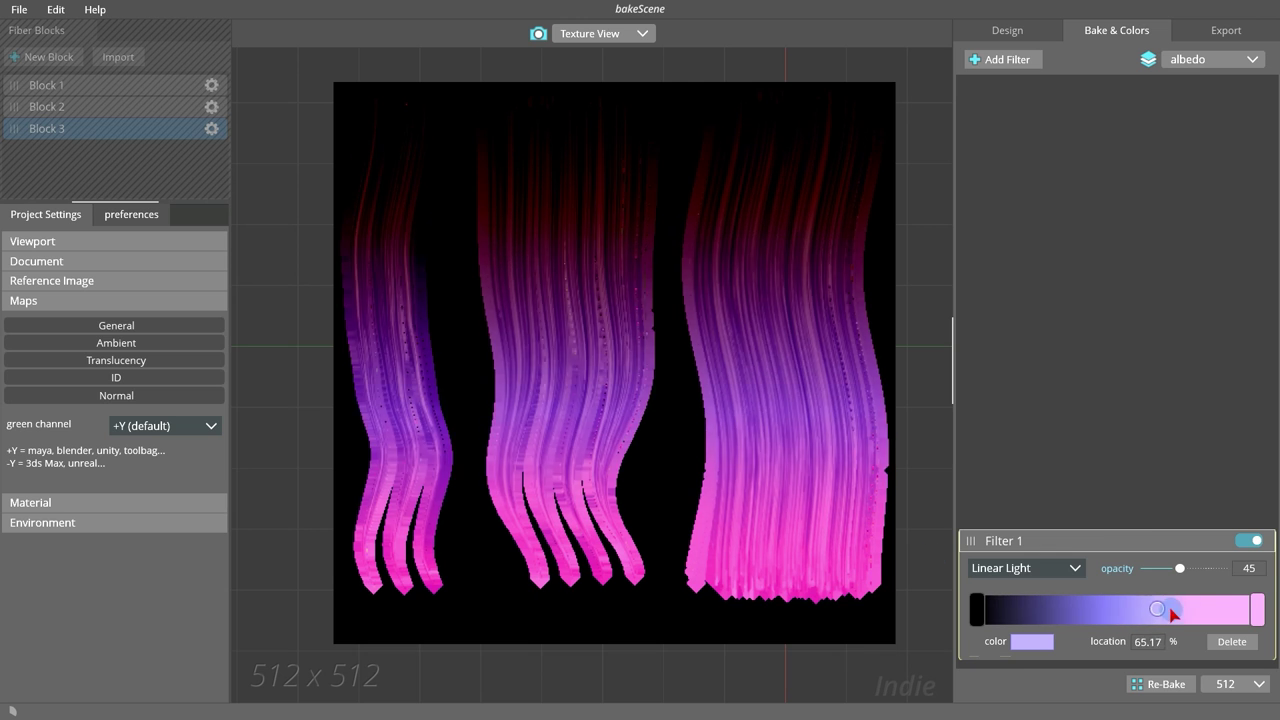
click(1010, 60)
click(887, 354)
Step: Disable Gradient Remap and try a Root / Tip filter with red root and blue #1114EF tip
click(1145, 650)
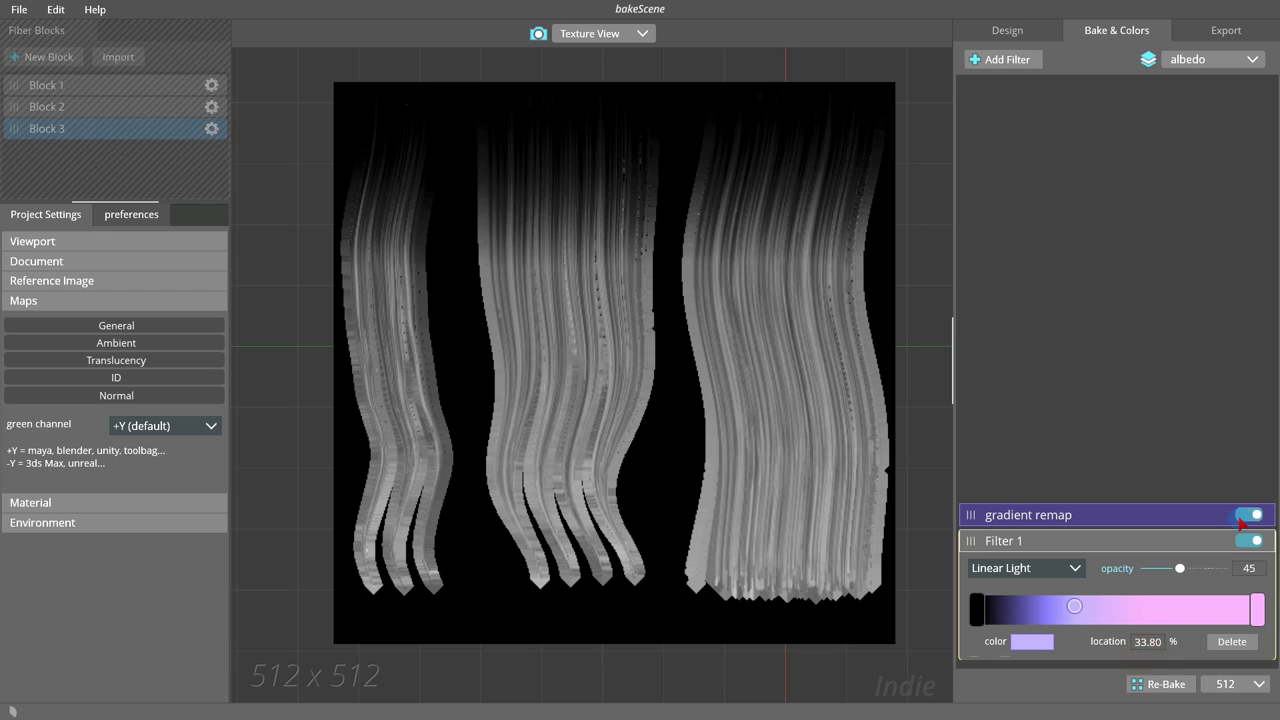
click(1010, 60)
click(295, 368)
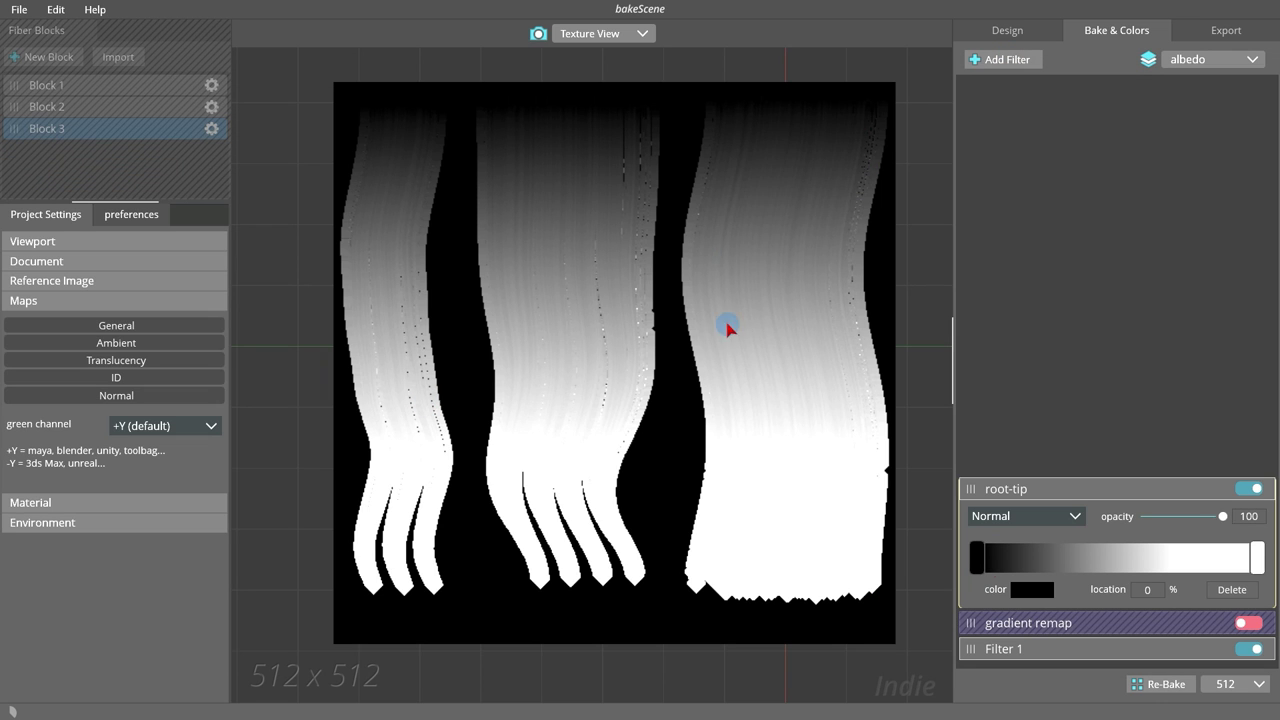
click(1031, 589)
drag(480, 500, 600, 434)
click(1257, 557)
click(1031, 589)
click(343, 503)
click(544, 455)
click(743, 418)
Step: Delete the root-tip filter, Filter 1 and the gradient remap filter
right_click(1224, 487)
click(1143, 649)
click(586, 397)
right_click(1182, 648)
click(1105, 684)
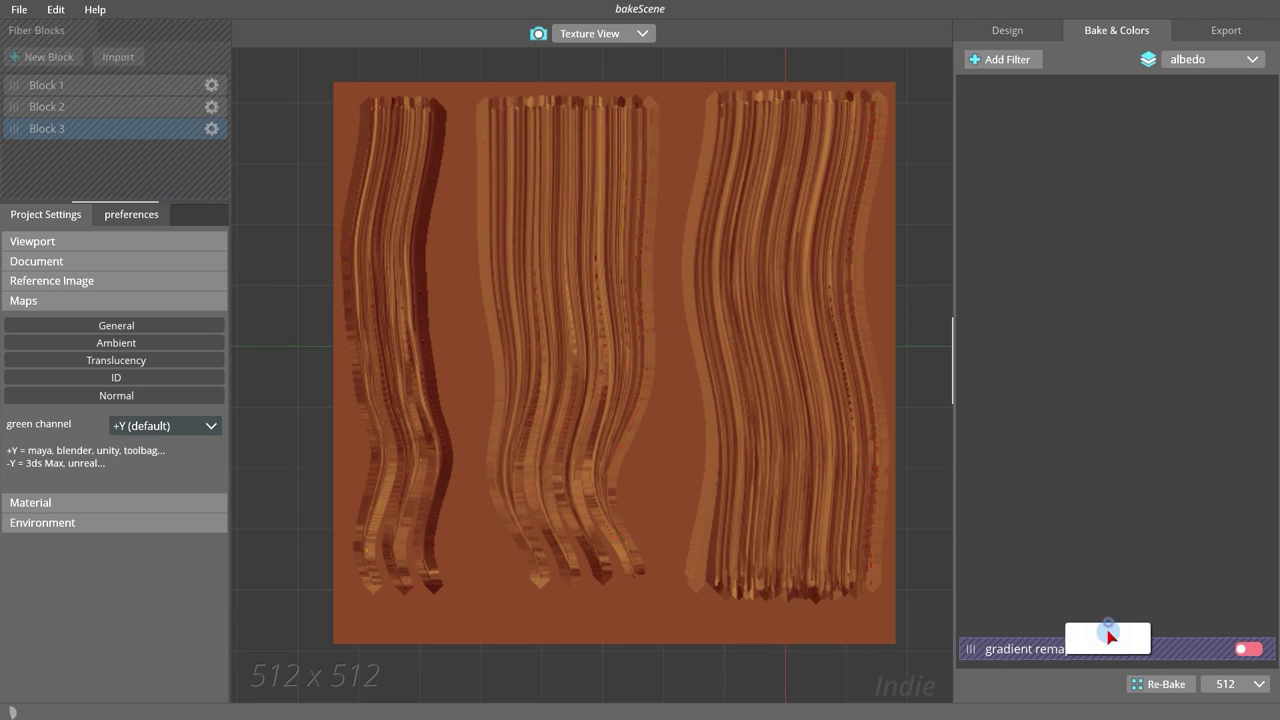
click(1077, 686)
Step: Add a Solid Color filter and set its fill colour to blue
click(988, 62)
click(1004, 360)
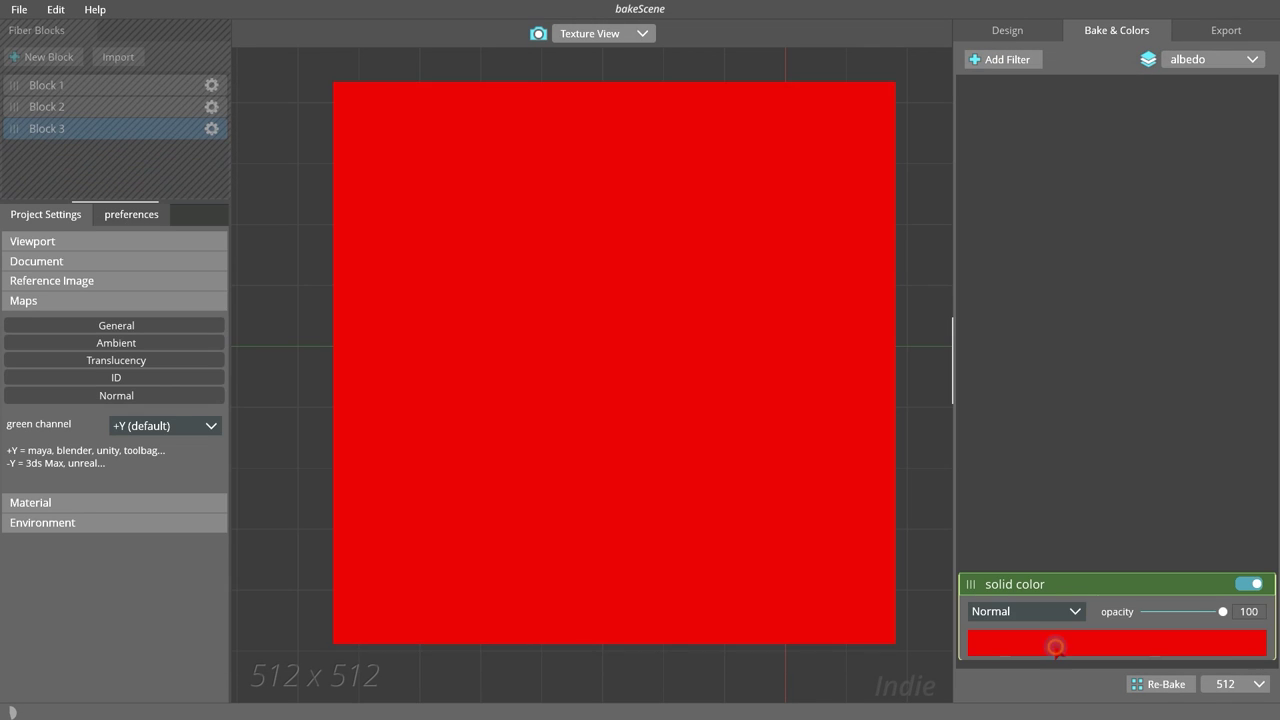
click(1055, 647)
click(740, 414)
click(1103, 590)
click(1108, 652)
Step: Edit the solid color filter's mask, testing masking on each of the three strand blocks
right_click(1138, 582)
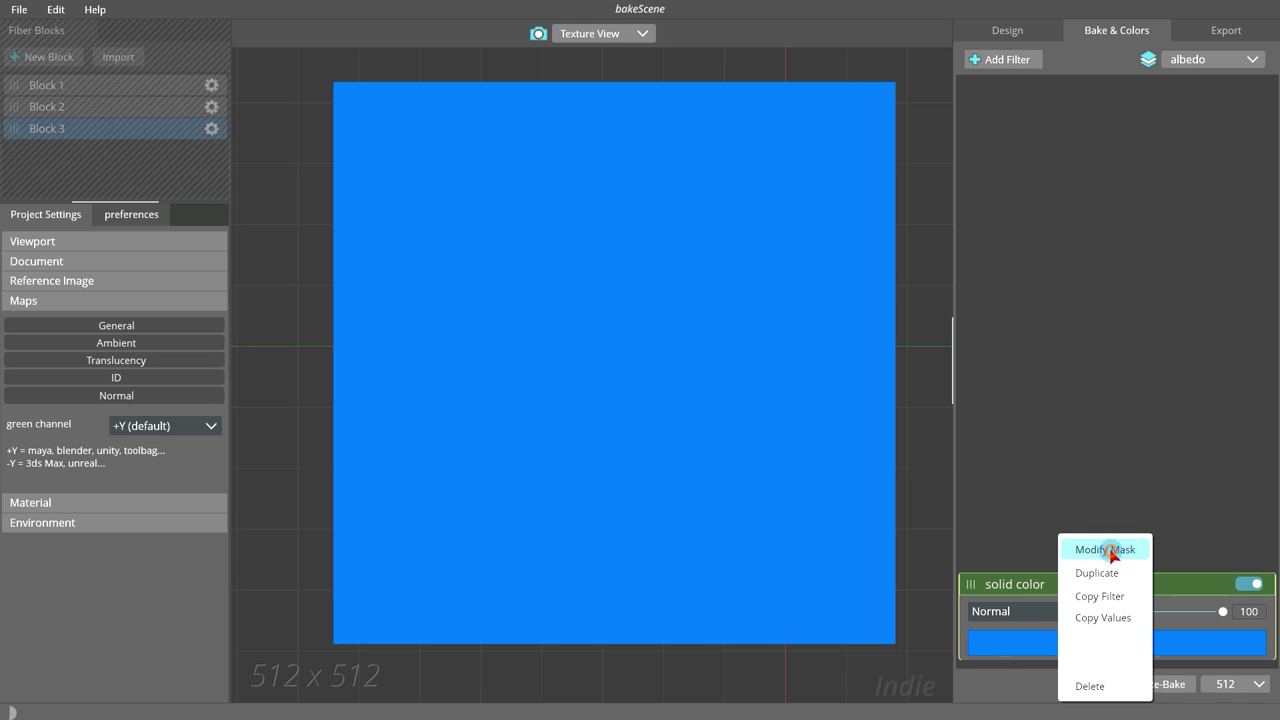
click(1111, 550)
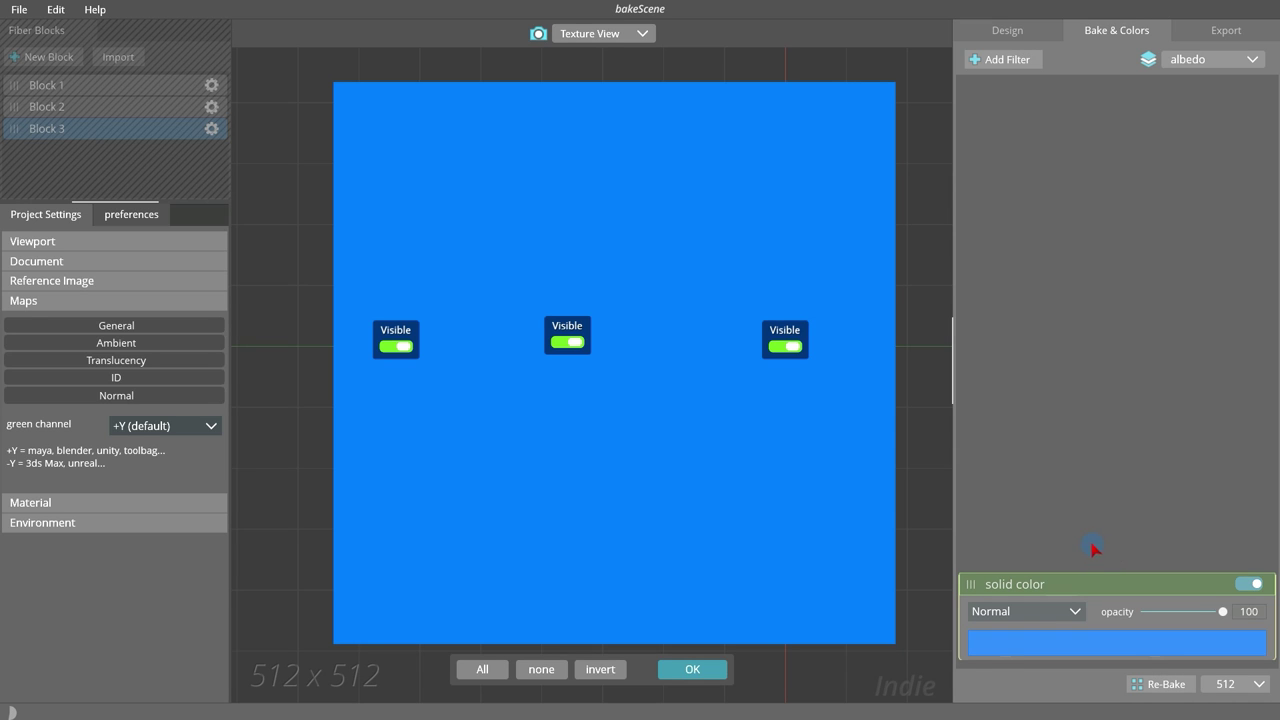
click(790, 347)
click(790, 347)
click(575, 343)
click(575, 343)
click(396, 347)
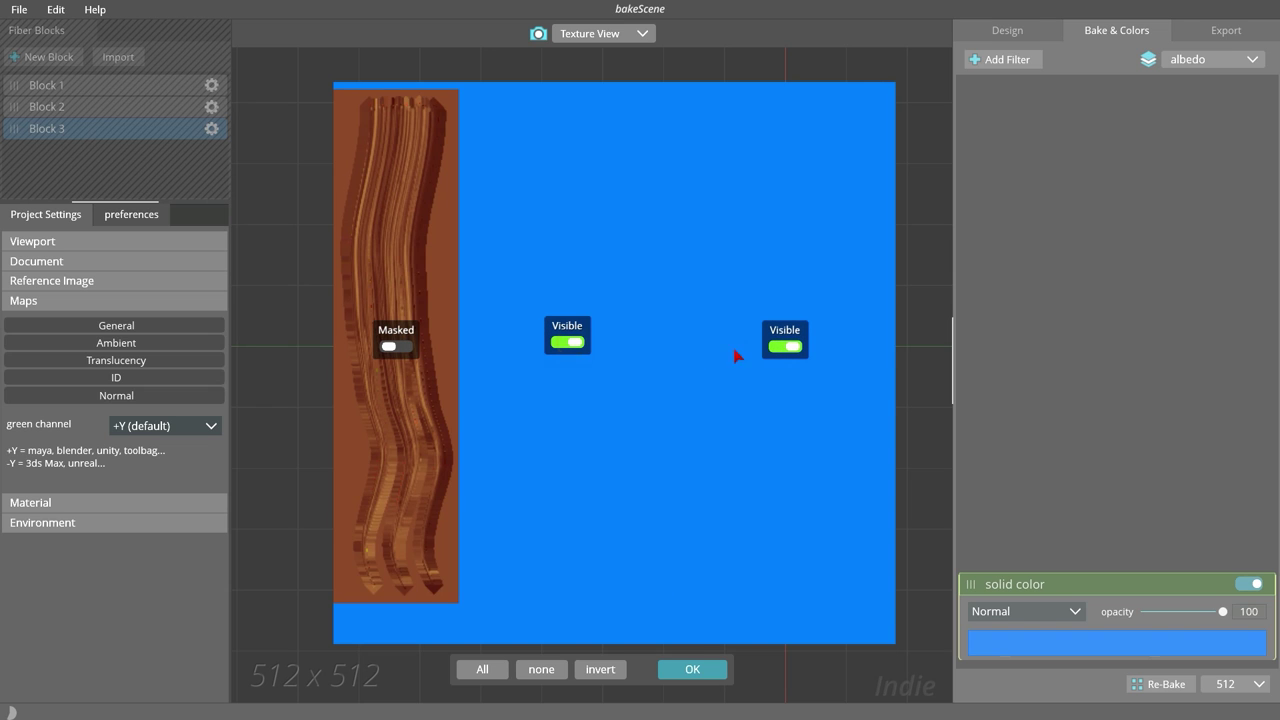
click(785, 346)
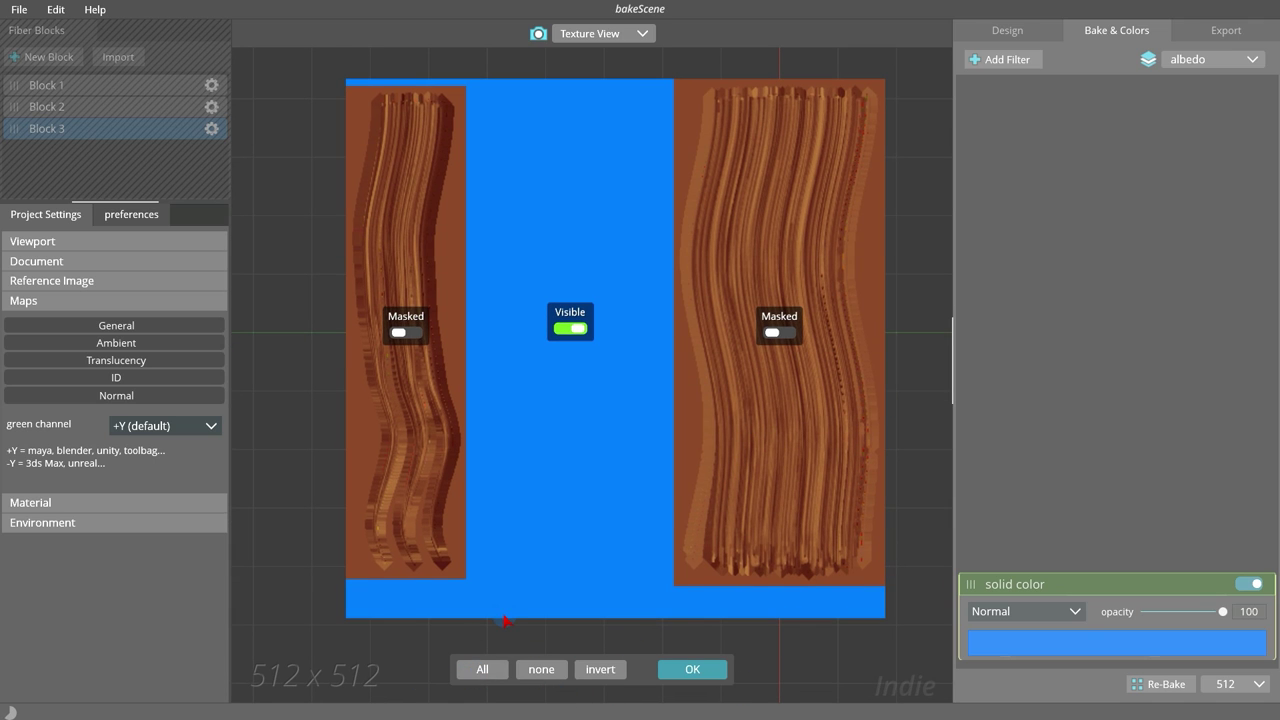
Step: Use none and invert to leave only Block 1 visible, masking Blocks 2 and 3, and confirm
click(484, 670)
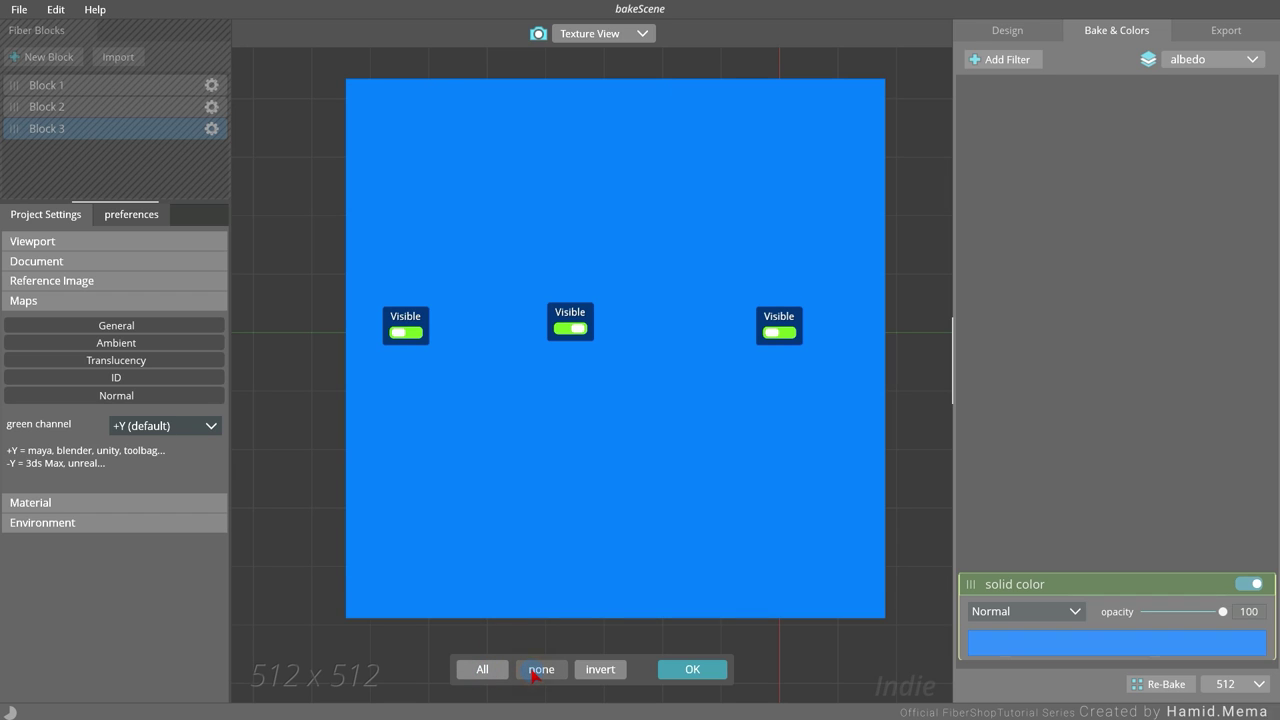
click(533, 672)
click(571, 328)
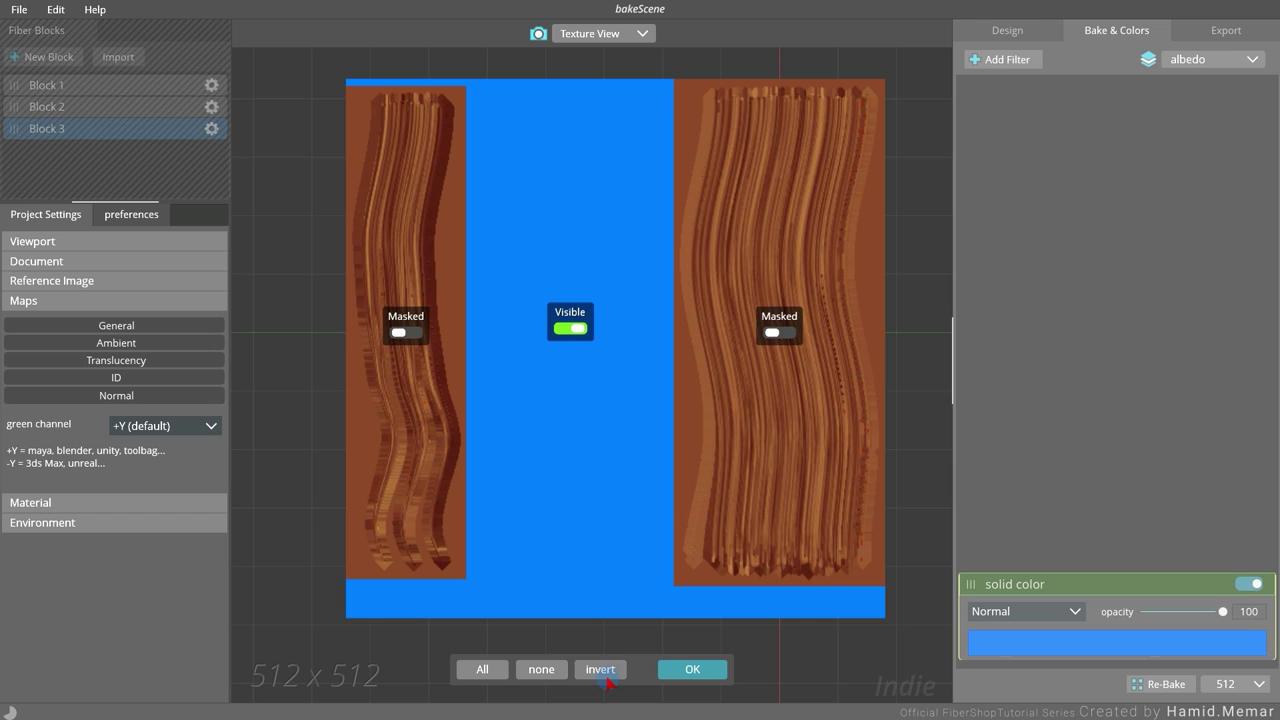
click(607, 680)
click(607, 680)
click(607, 680)
click(790, 334)
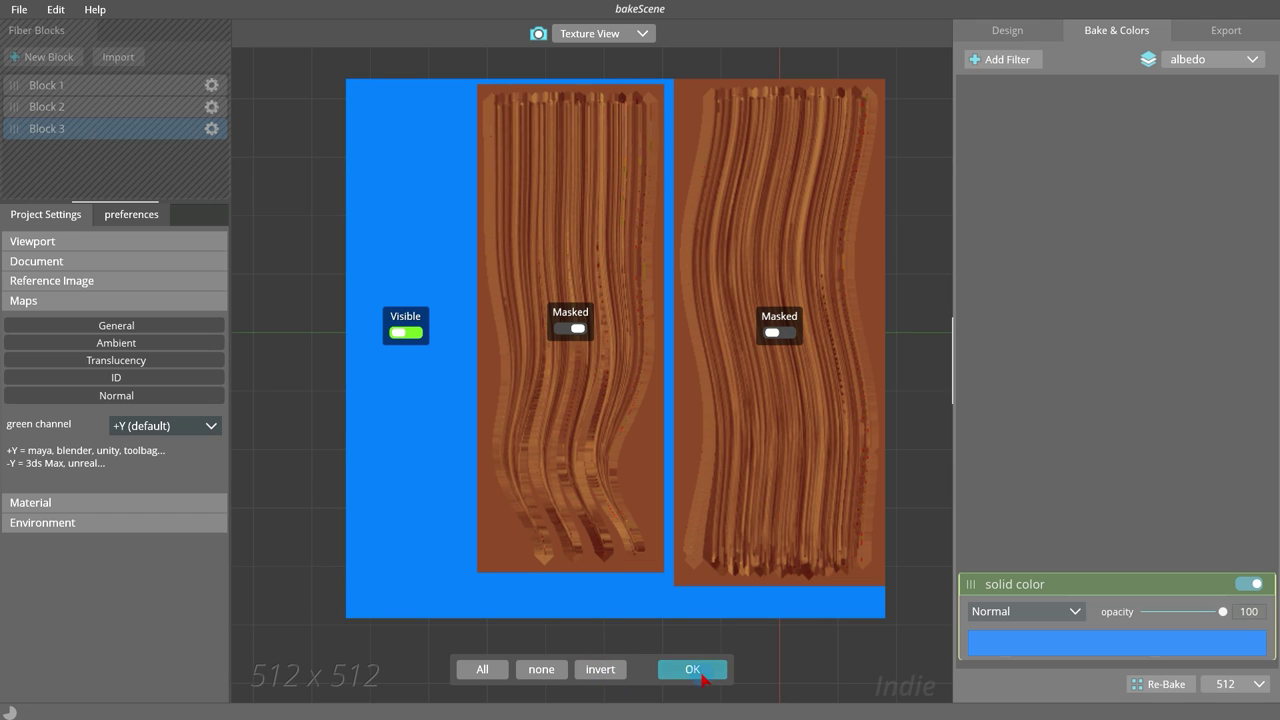
click(692, 670)
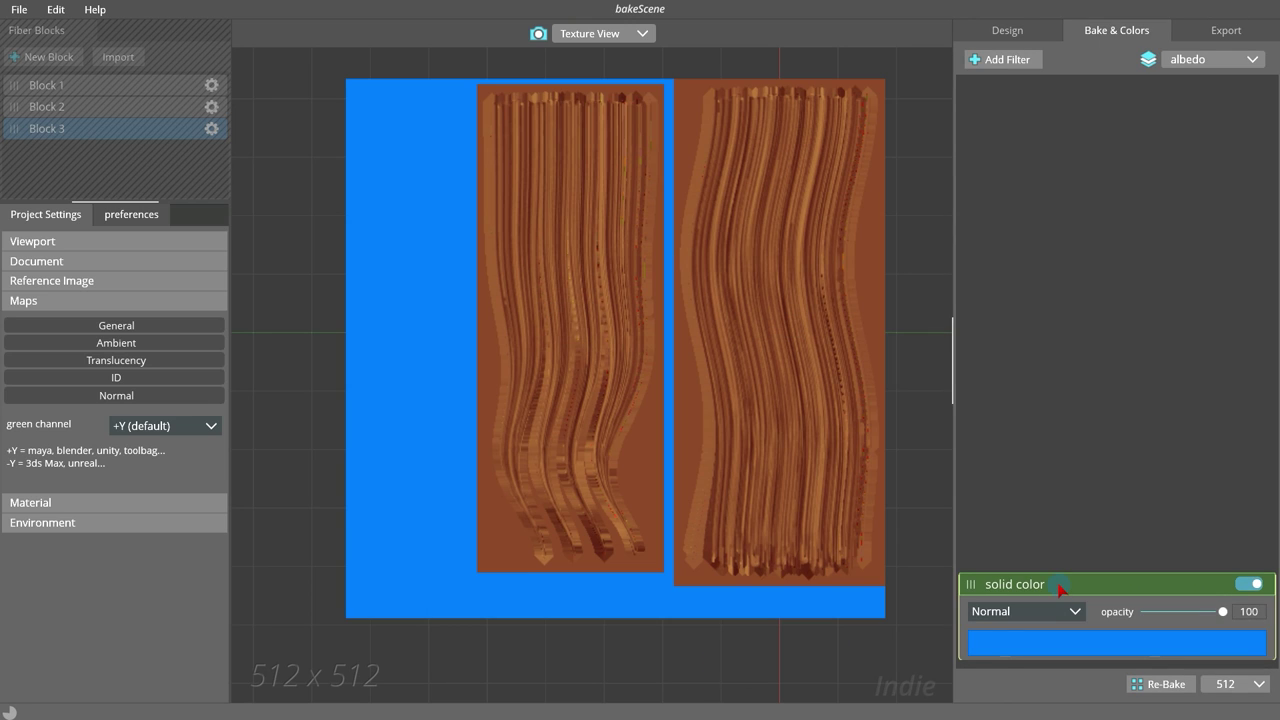
Step: Add a red solid color filter masked to cover only the right block
scroll(720, 400, up, 2)
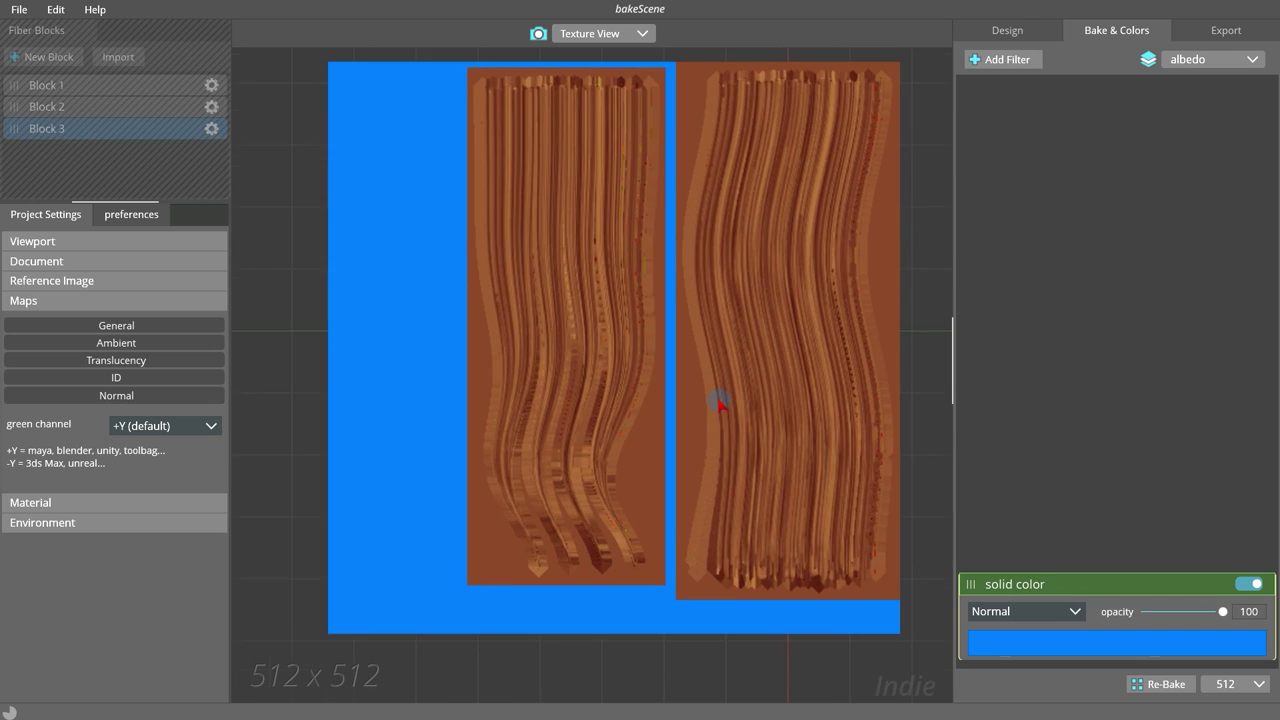
scroll(715, 400, down, 1)
scroll(710, 398, up, 1)
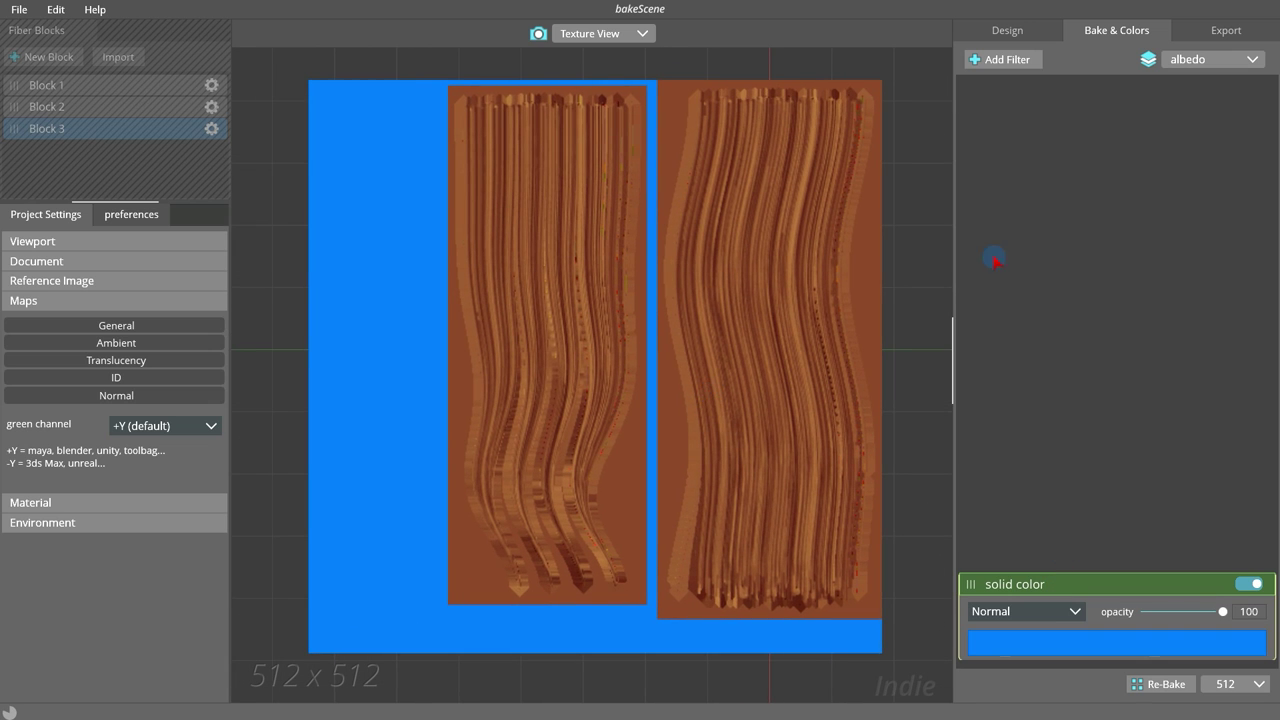
click(1008, 62)
click(1020, 340)
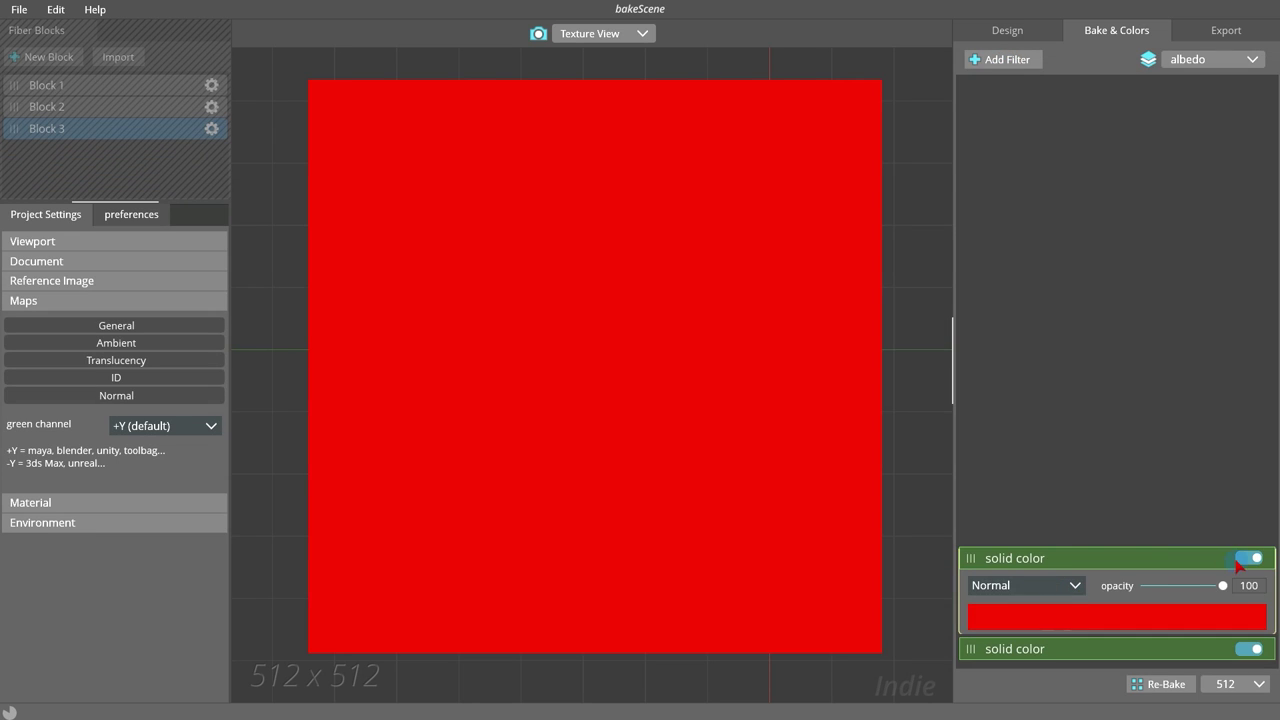
click(1083, 553)
click(547, 345)
click(372, 349)
click(692, 669)
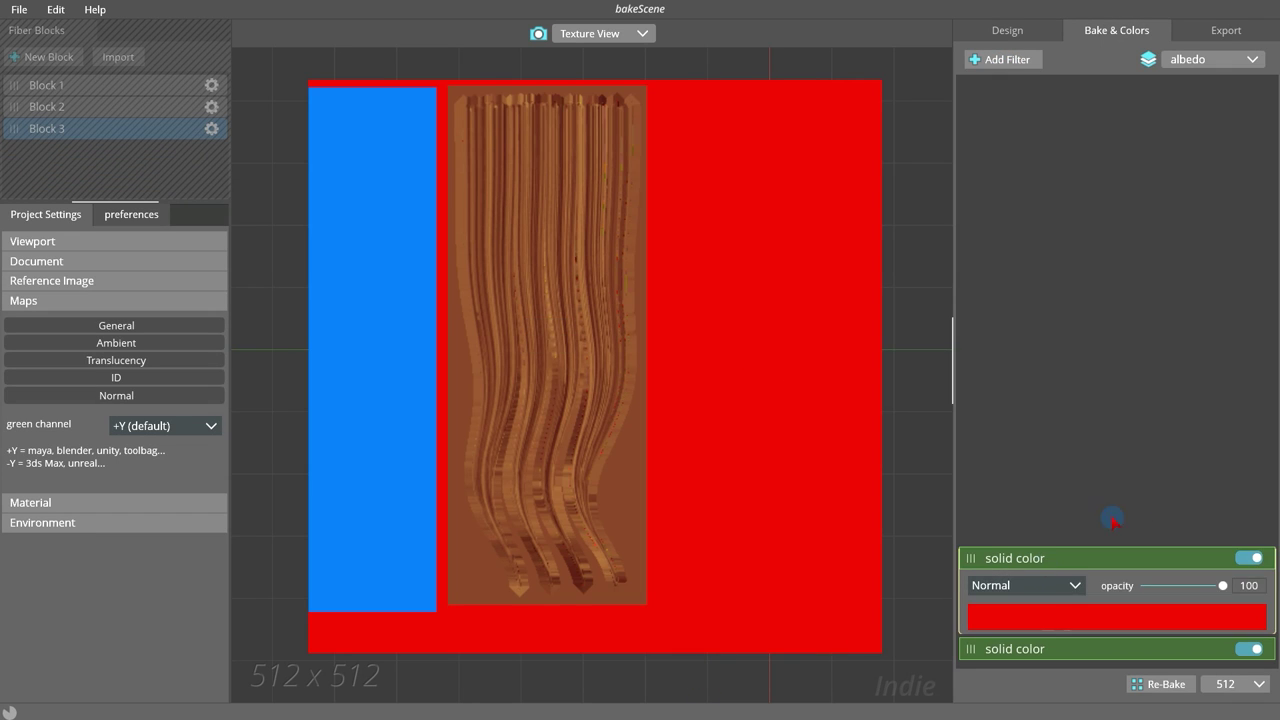
Step: Add a bright green solid color filter masked to cover only the middle block
click(1008, 59)
click(1003, 340)
click(1025, 559)
click(1155, 590)
click(340, 568)
click(549, 457)
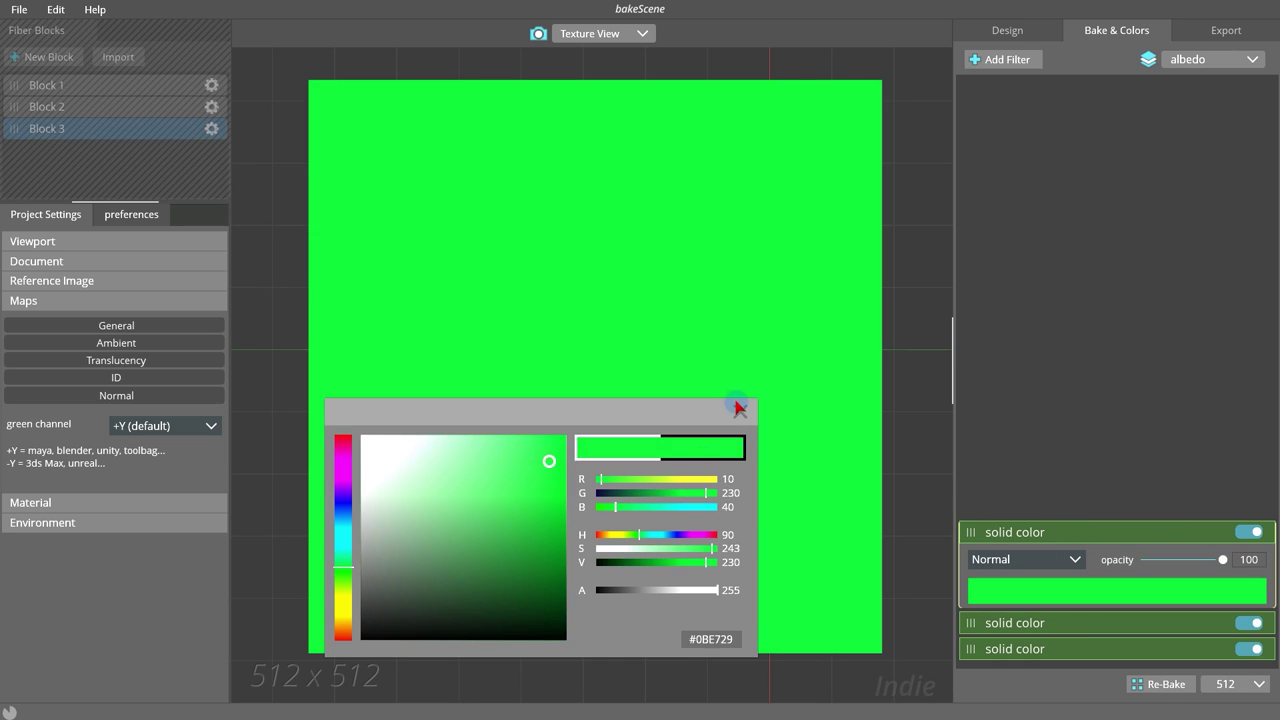
click(737, 410)
click(1252, 535)
click(768, 344)
click(372, 347)
click(692, 669)
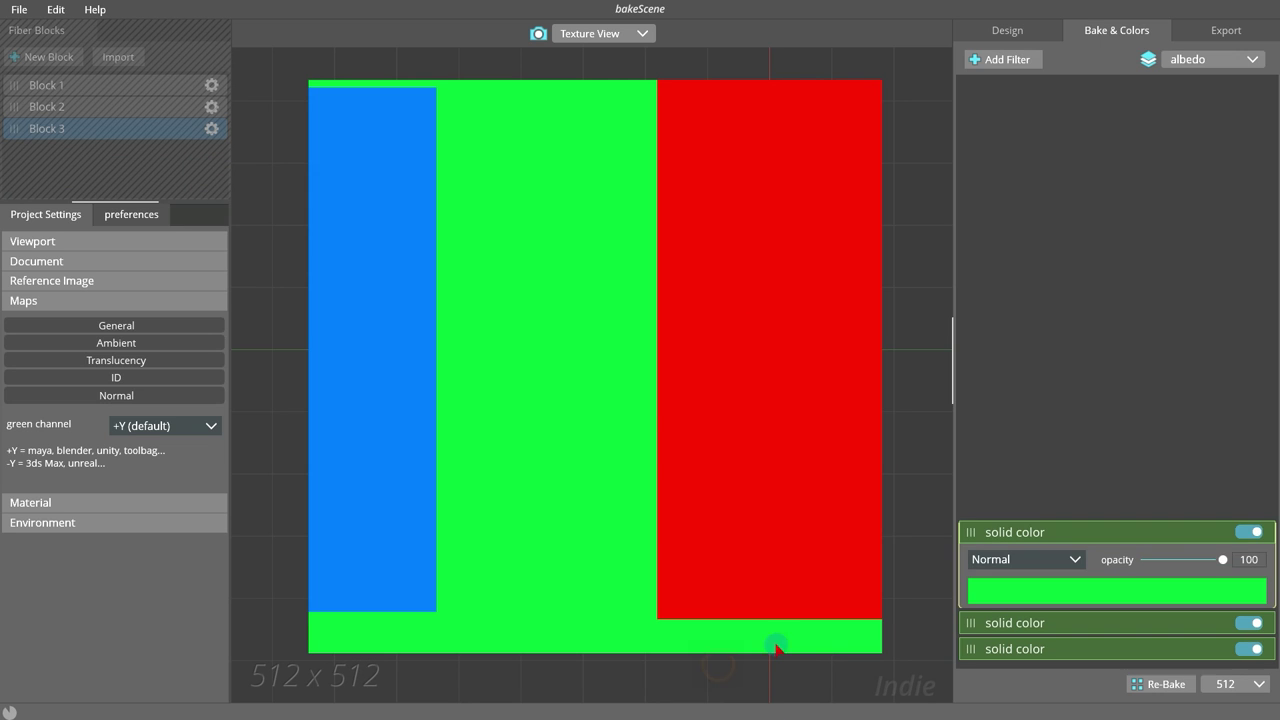
Step: Set the green, red and blue fills to Color blend mode
click(1060, 559)
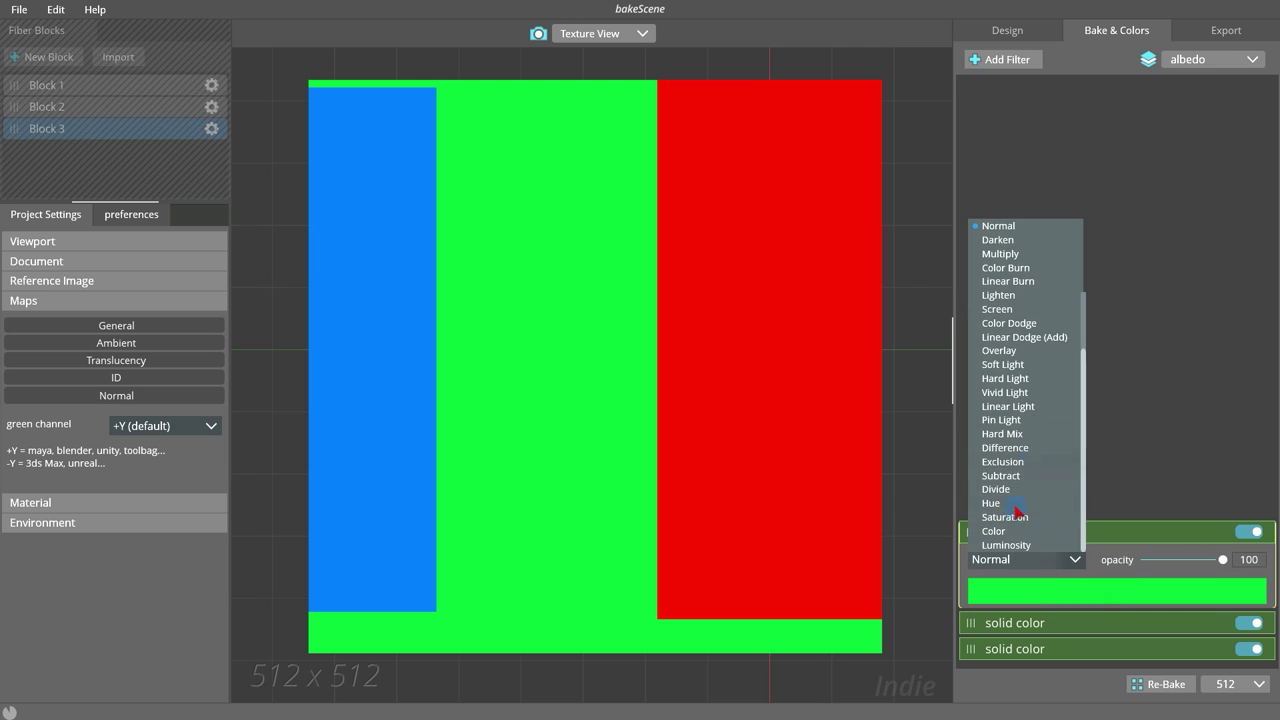
click(1015, 536)
click(1050, 623)
click(1025, 585)
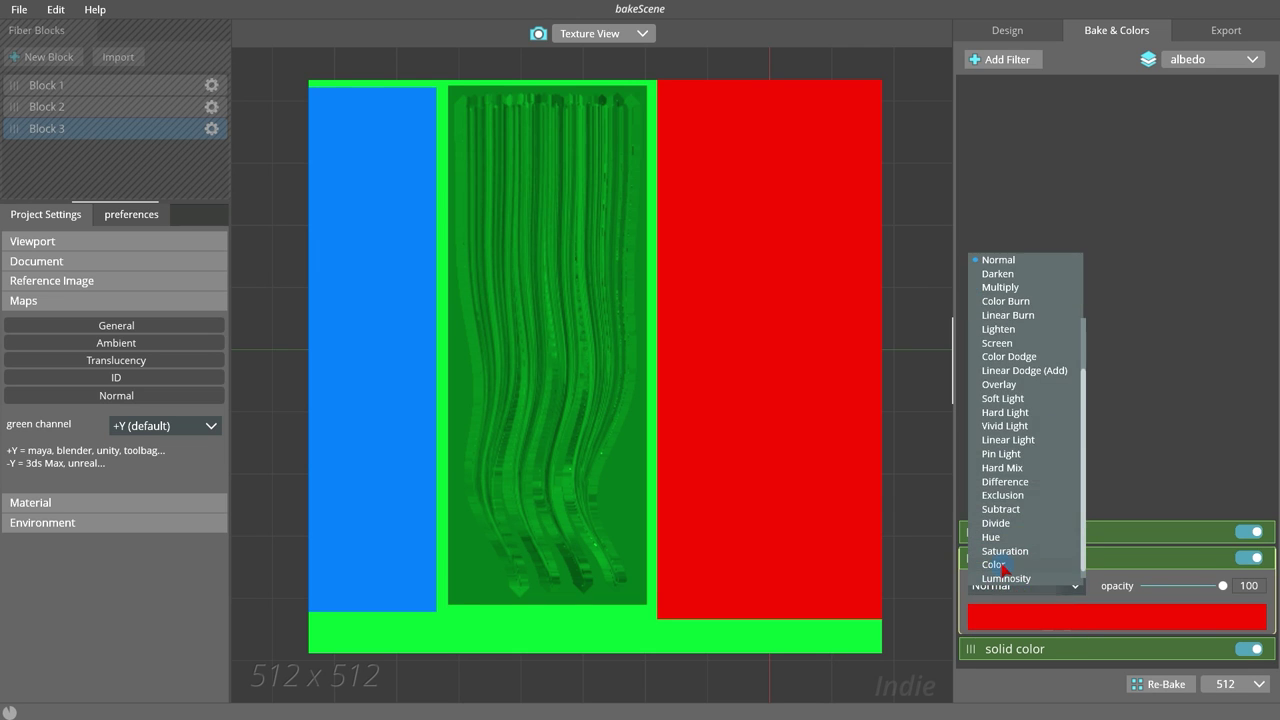
click(1057, 560)
click(1088, 648)
click(1060, 607)
click(1062, 613)
click(1075, 607)
click(998, 589)
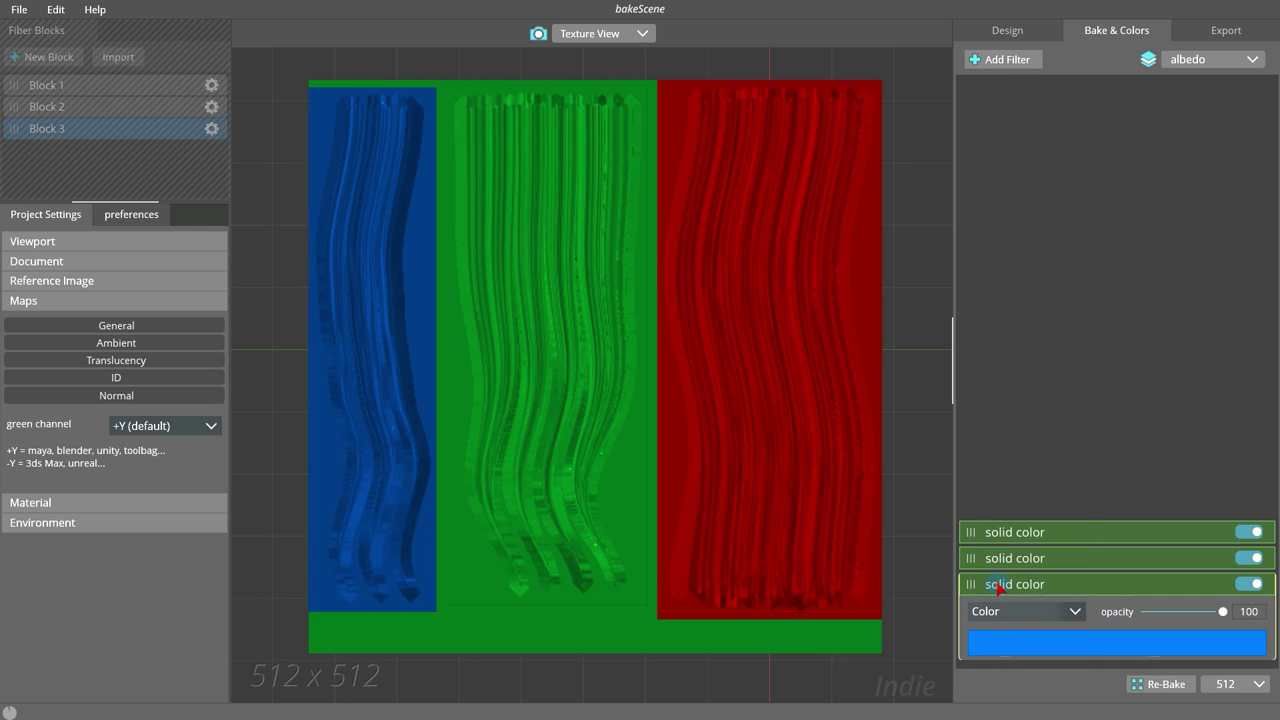
click(1035, 60)
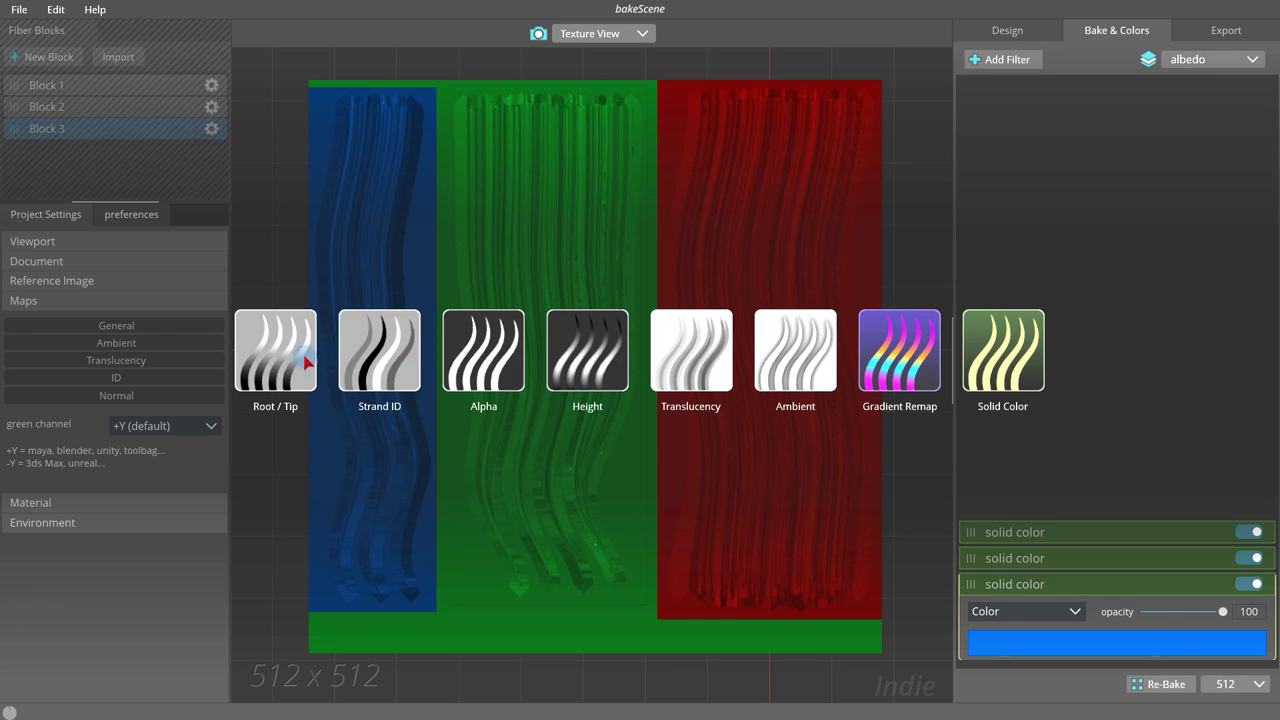
Step: Add a Strand ID filter above the colour fills in Screen mode at 5 opacity
click(378, 358)
drag(957, 514, 962, 462)
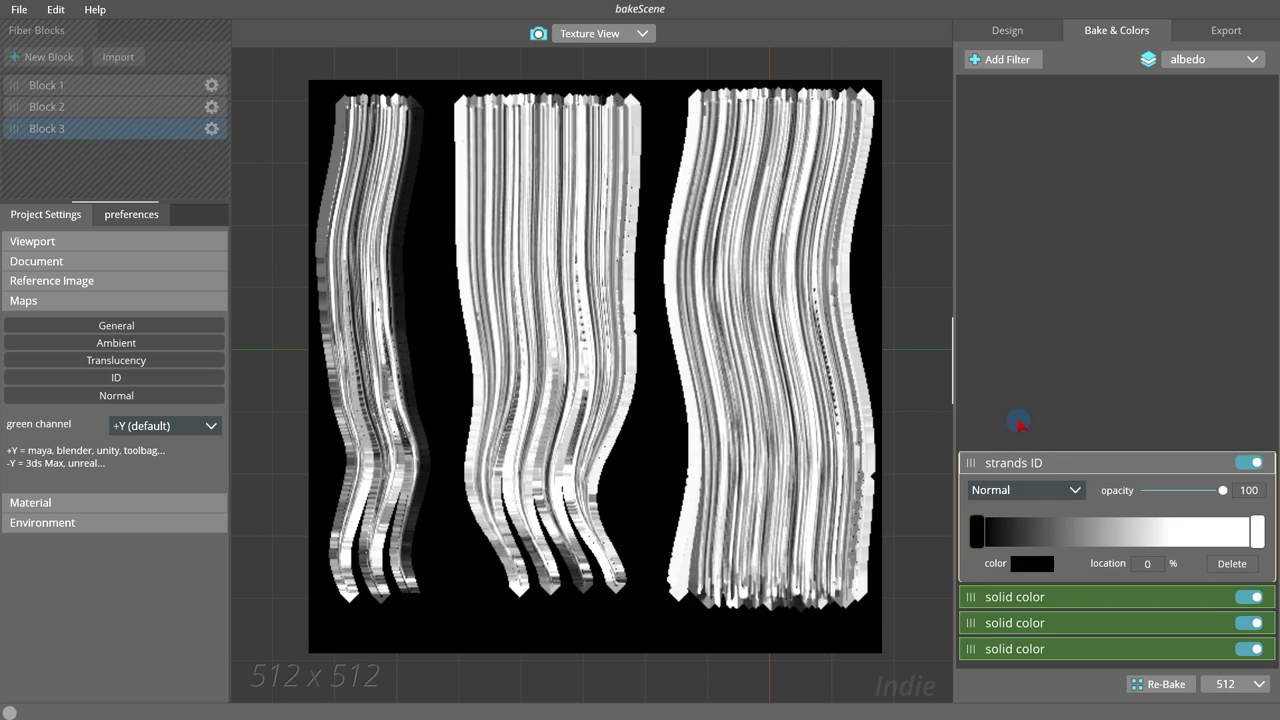
click(1030, 490)
click(1010, 342)
drag(1222, 490, 1164, 490)
click(1118, 464)
Step: Add an Overlay Root / Tip filter with its root stop set to dark grey
click(995, 59)
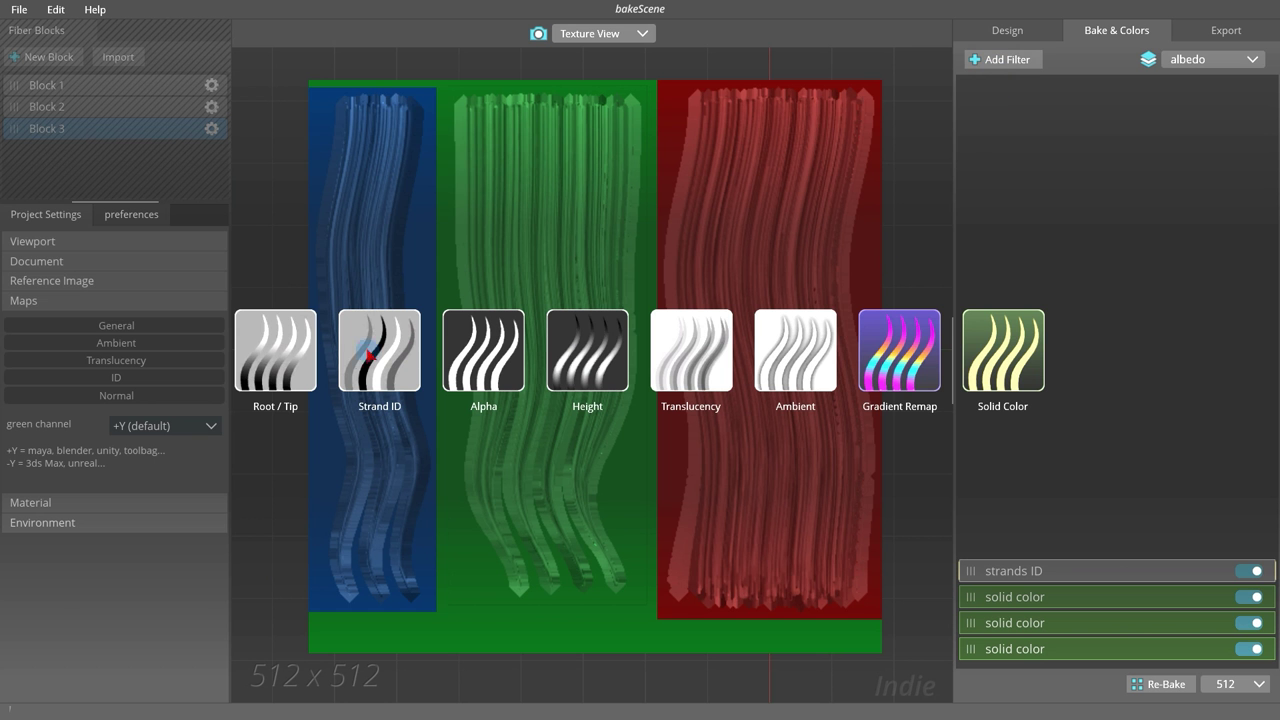
click(289, 345)
click(1068, 464)
click(1010, 357)
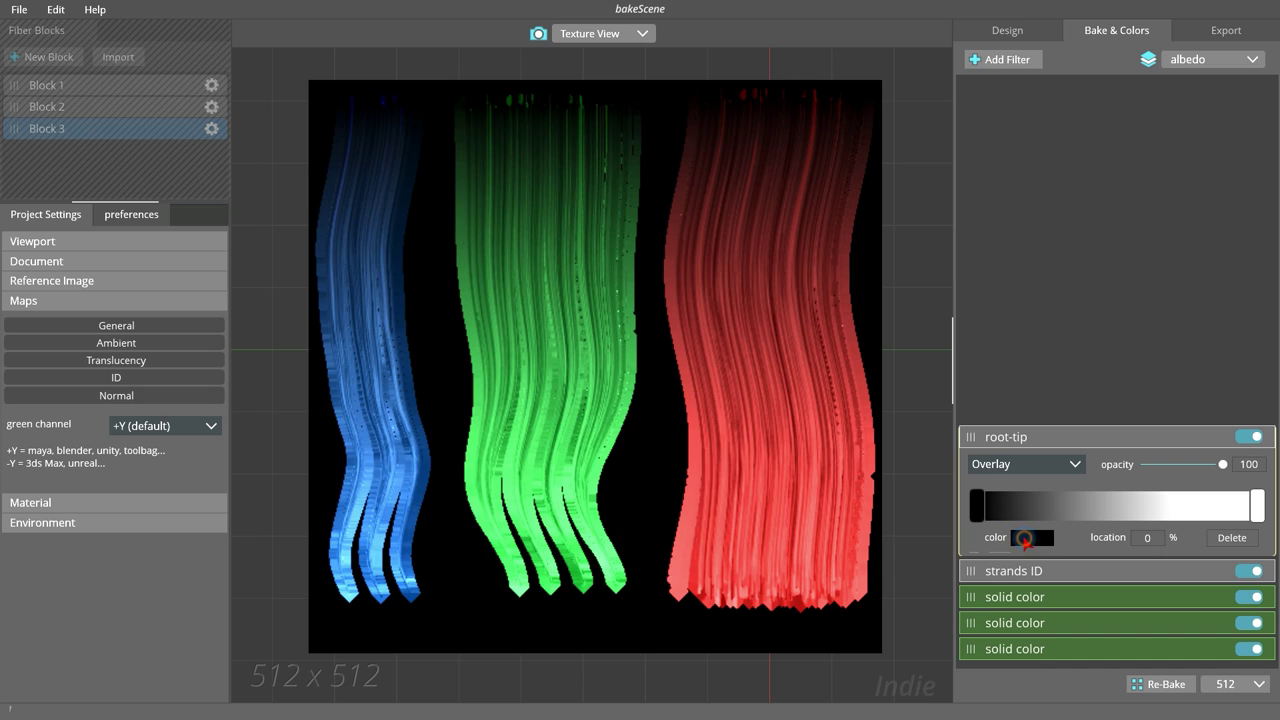
click(1030, 537)
click(371, 608)
click(372, 593)
click(738, 411)
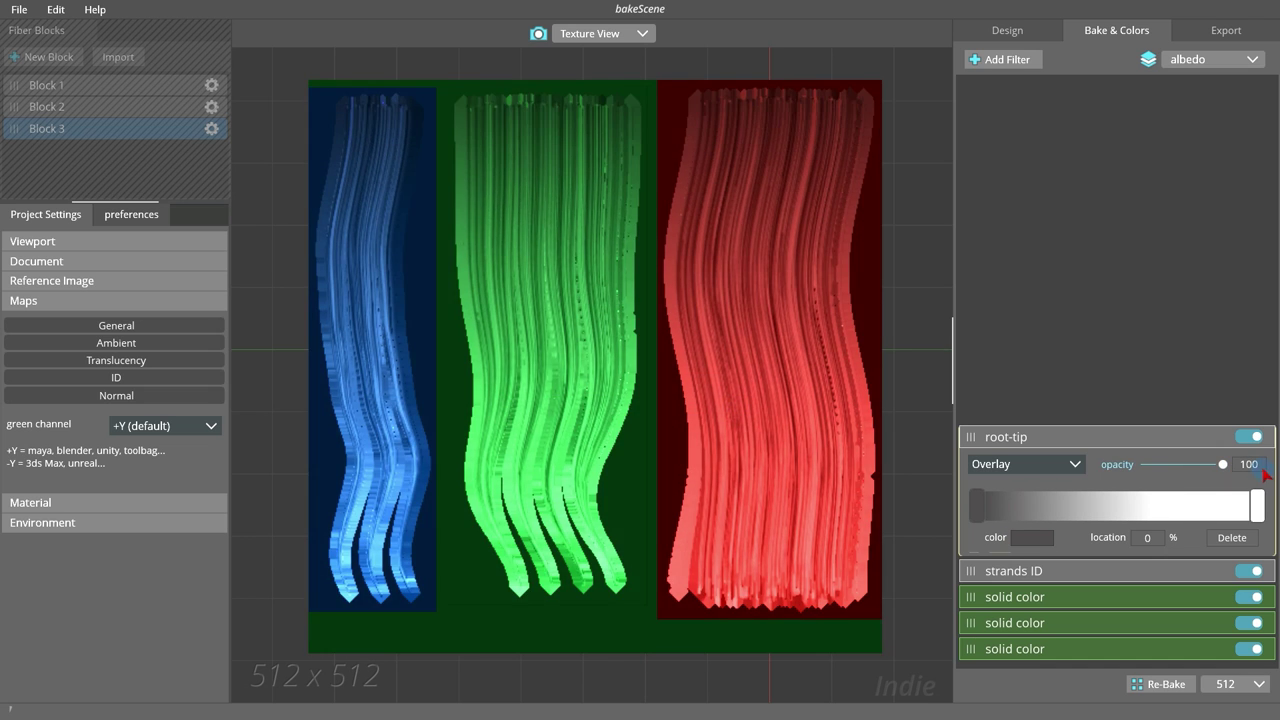
scroll(623, 263, down, 1)
Step: Set the albedo strand ID filter to blend with Overlay at opacity 26
click(538, 33)
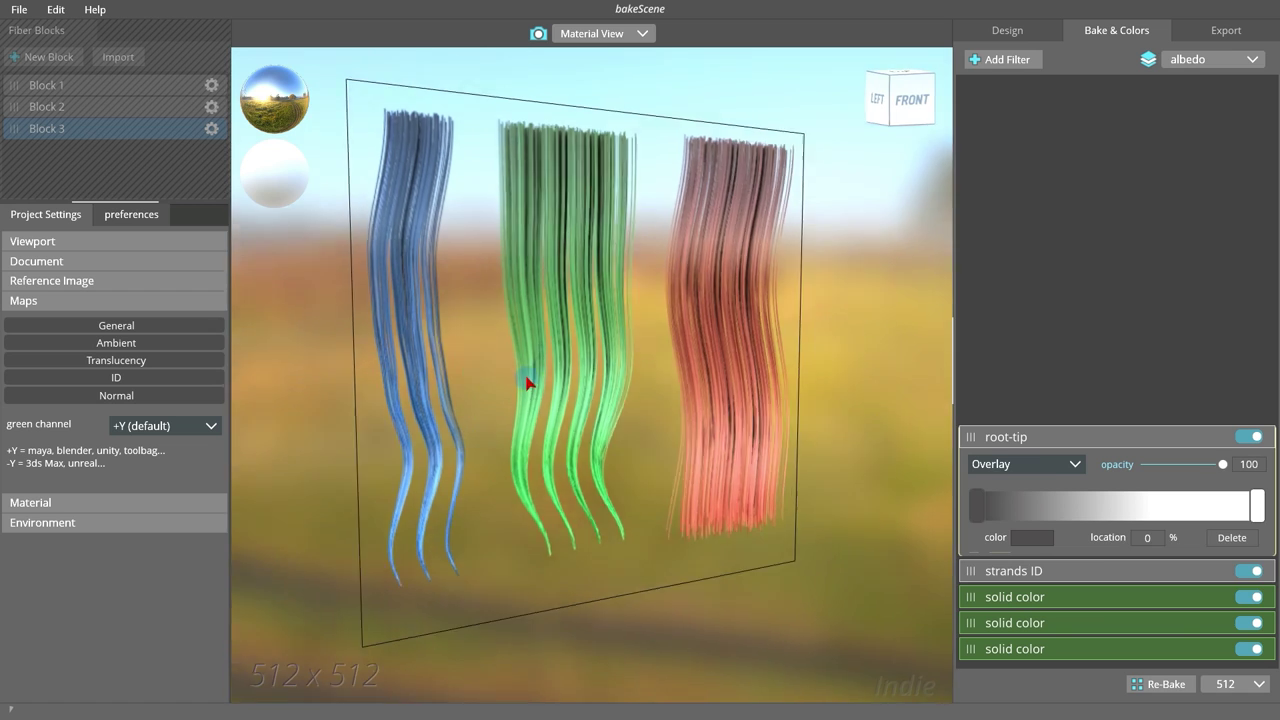
click(1120, 571)
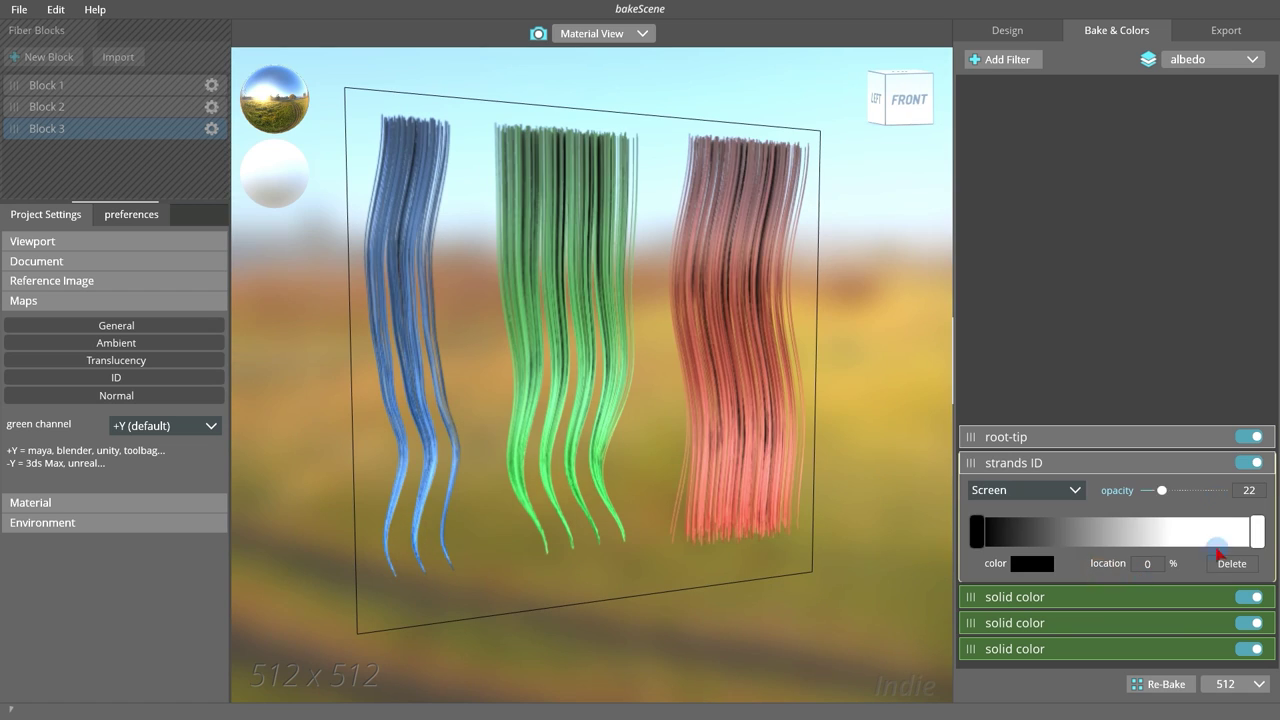
click(1029, 489)
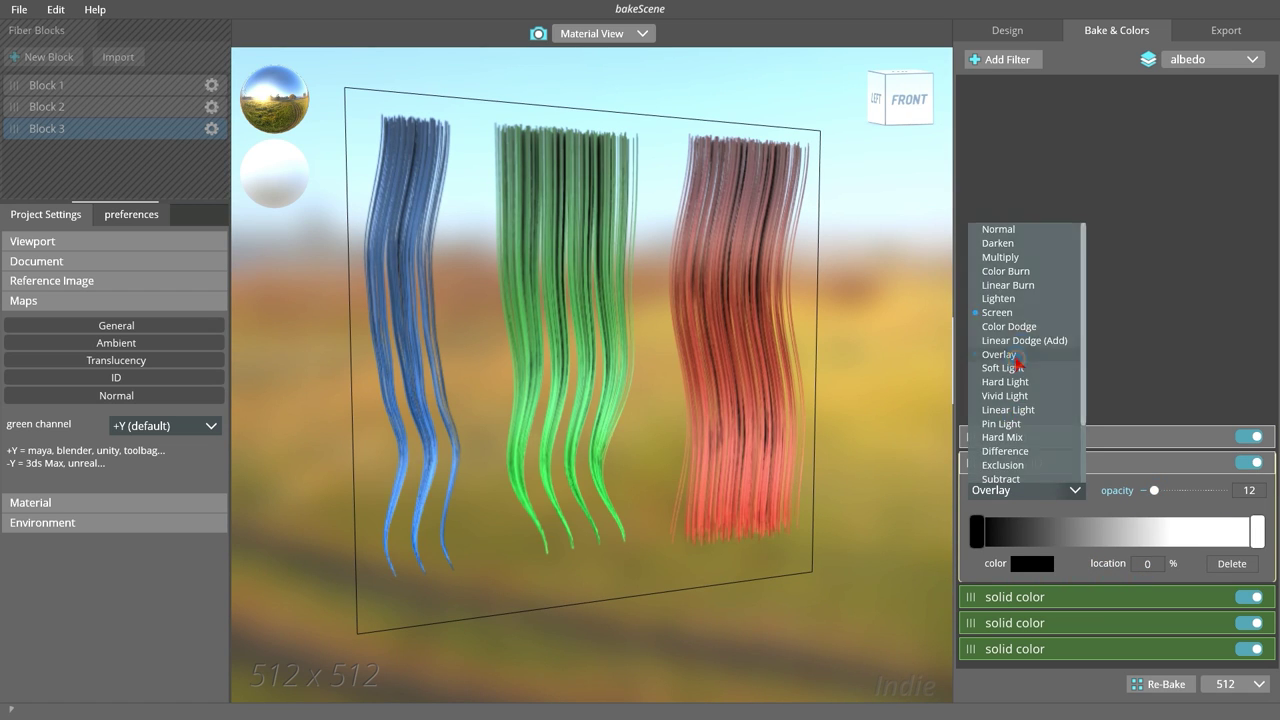
click(1003, 363)
drag(1190, 492, 1179, 494)
mouse_move(569, 371)
mouse_down()
mouse_move(626, 377)
mouse_move(589, 380)
mouse_move(605, 378)
mouse_up()
Step: Add a Root / Tip filter to the specular layer at opacity 35
click(1238, 60)
click(1212, 102)
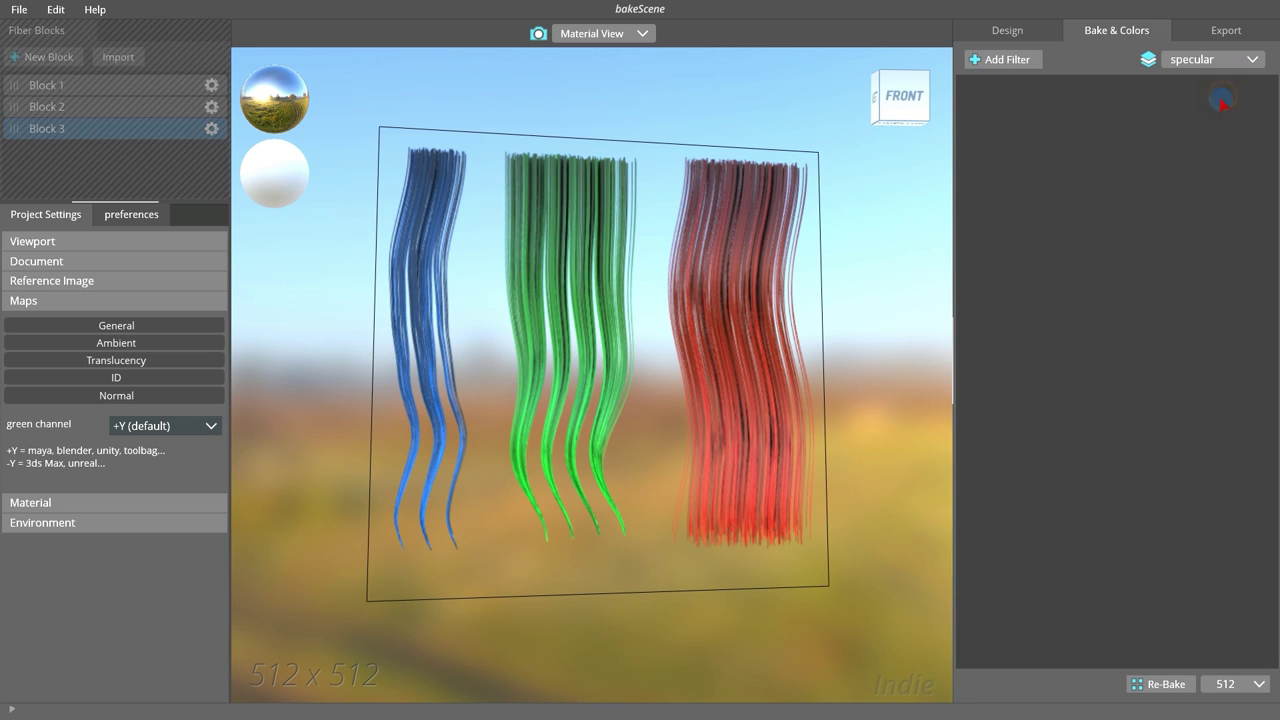
click(1020, 62)
click(297, 370)
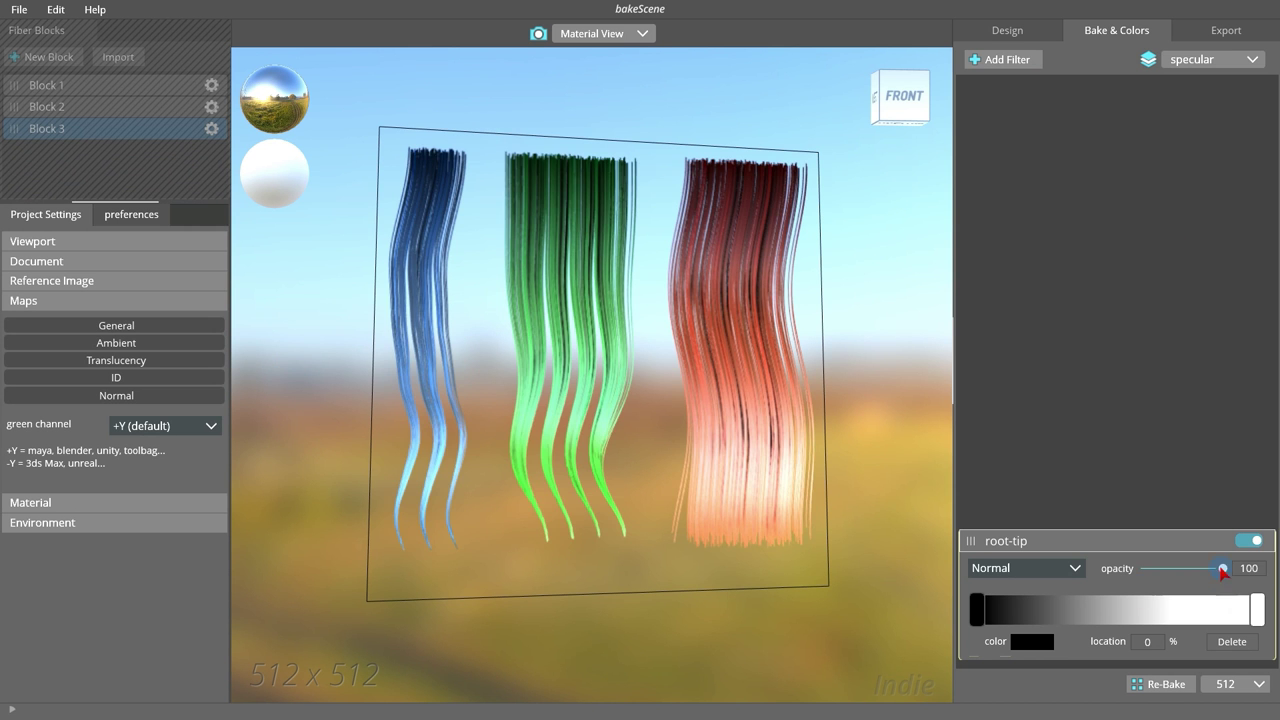
drag(1222, 572, 1172, 568)
Step: Add a Strand ID filter to the specular layer and view the cards from the side
click(1000, 60)
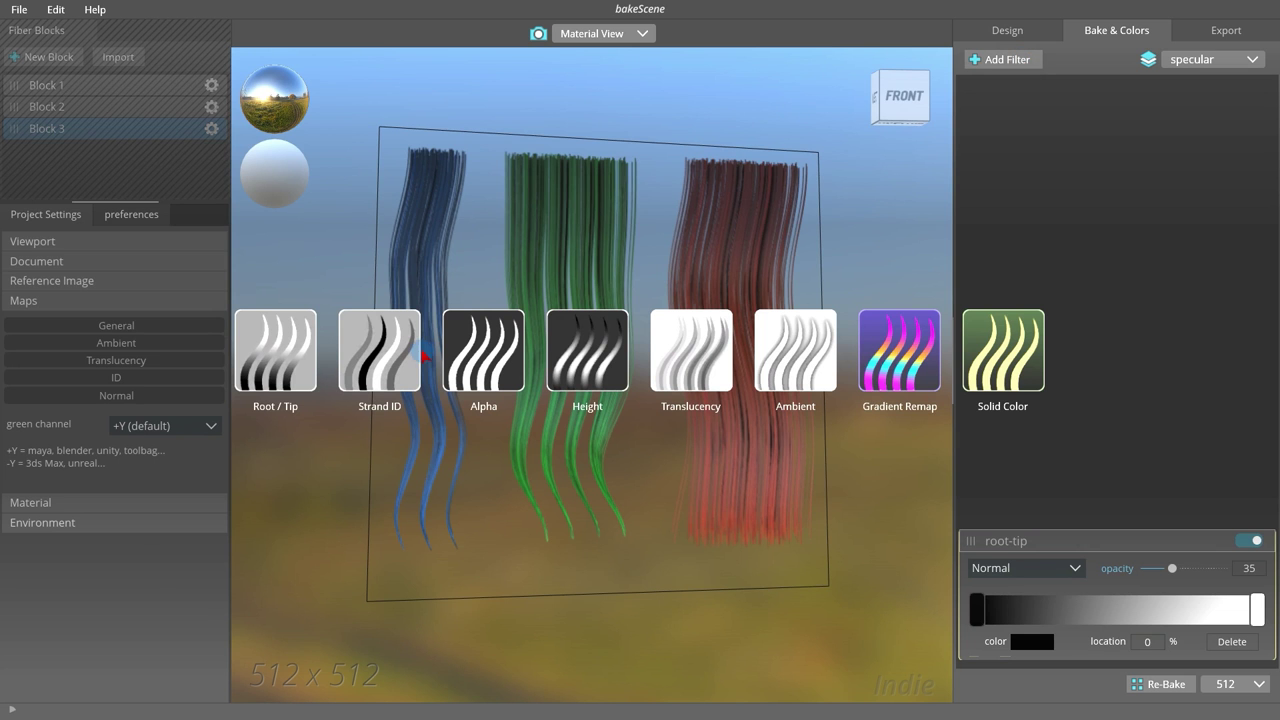
click(421, 352)
middle_drag(640, 470, 540, 494)
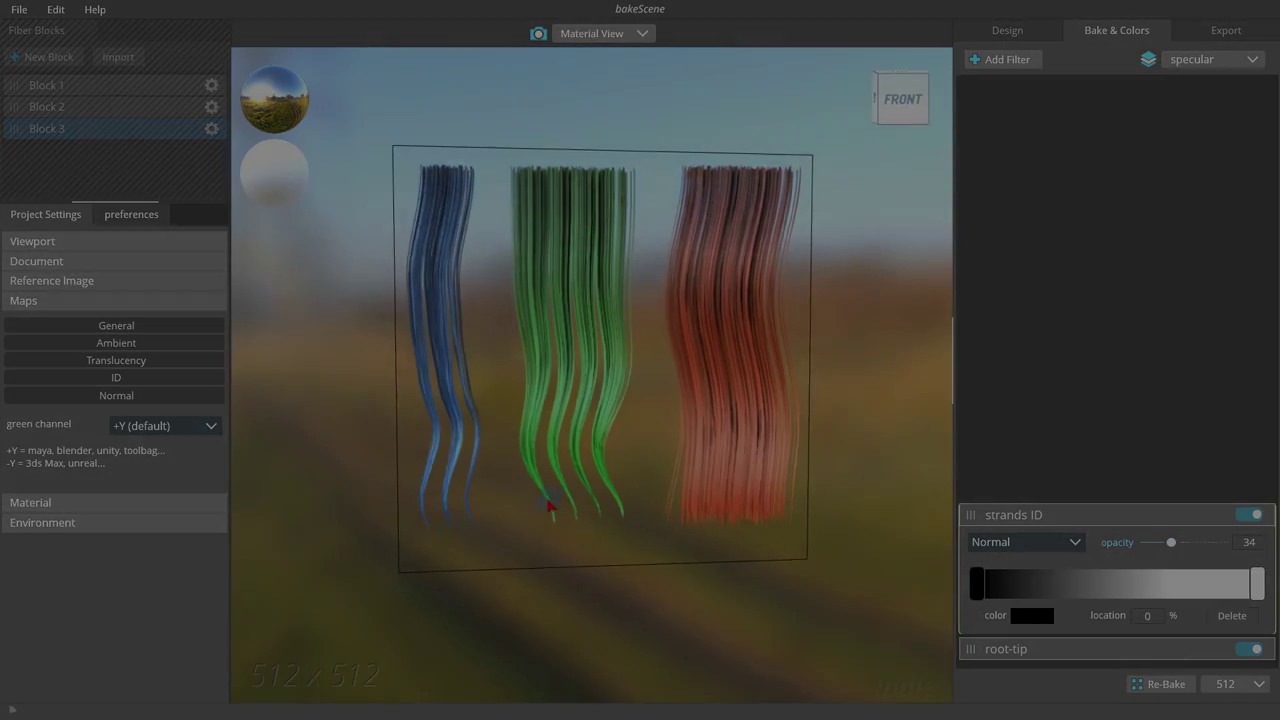